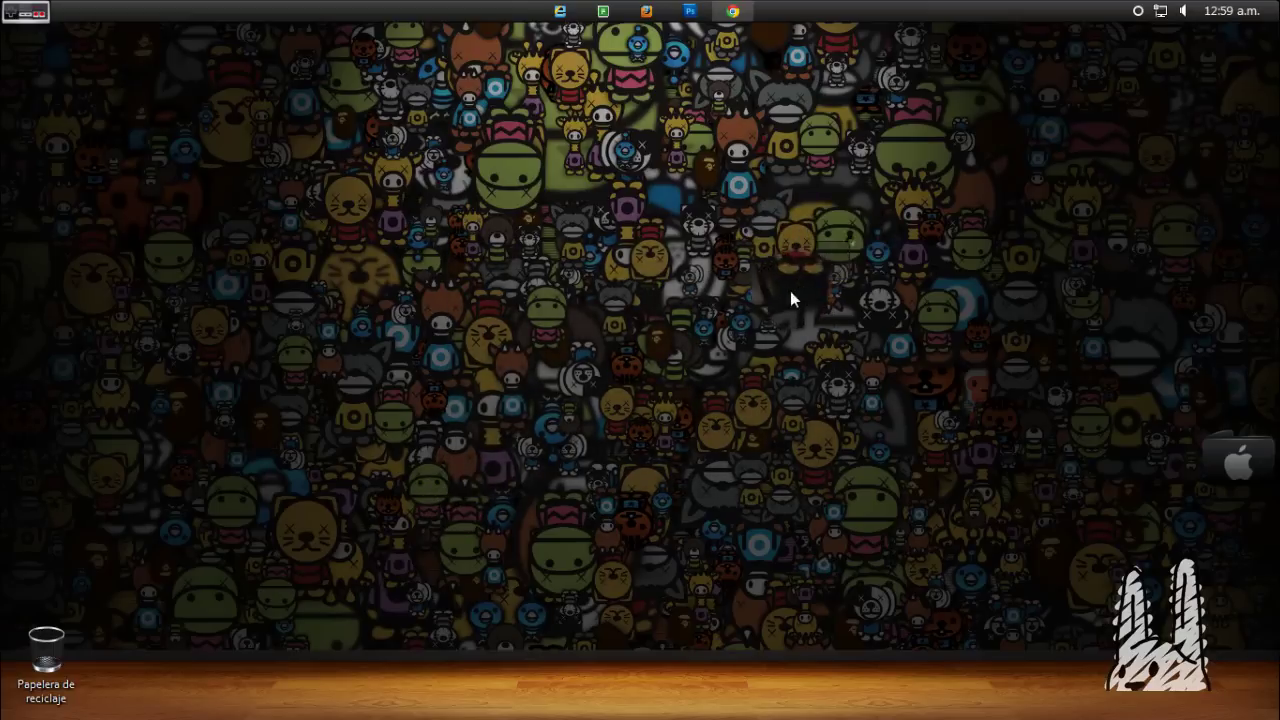
{"action": "right_click", "coordinate": [715, 262]}
{"action": "left_click", "coordinate": [743, 341]}
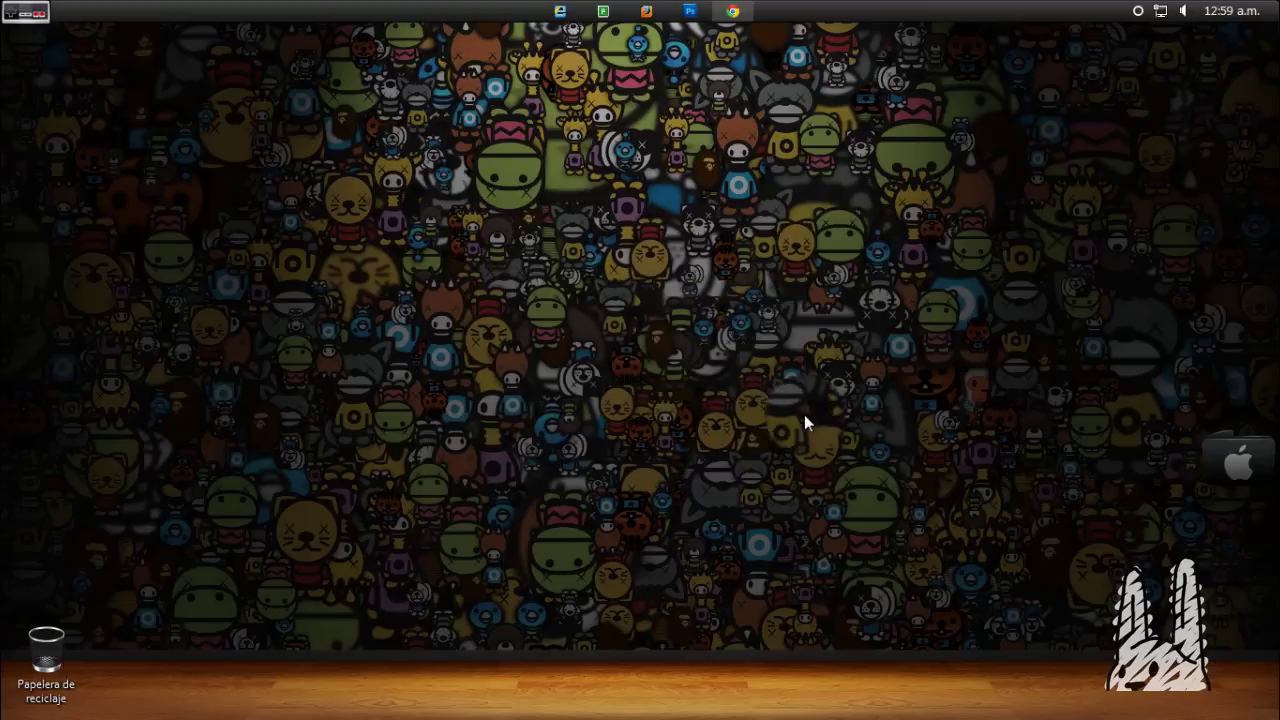
{"action": "right_click", "coordinate": [665, 271]}
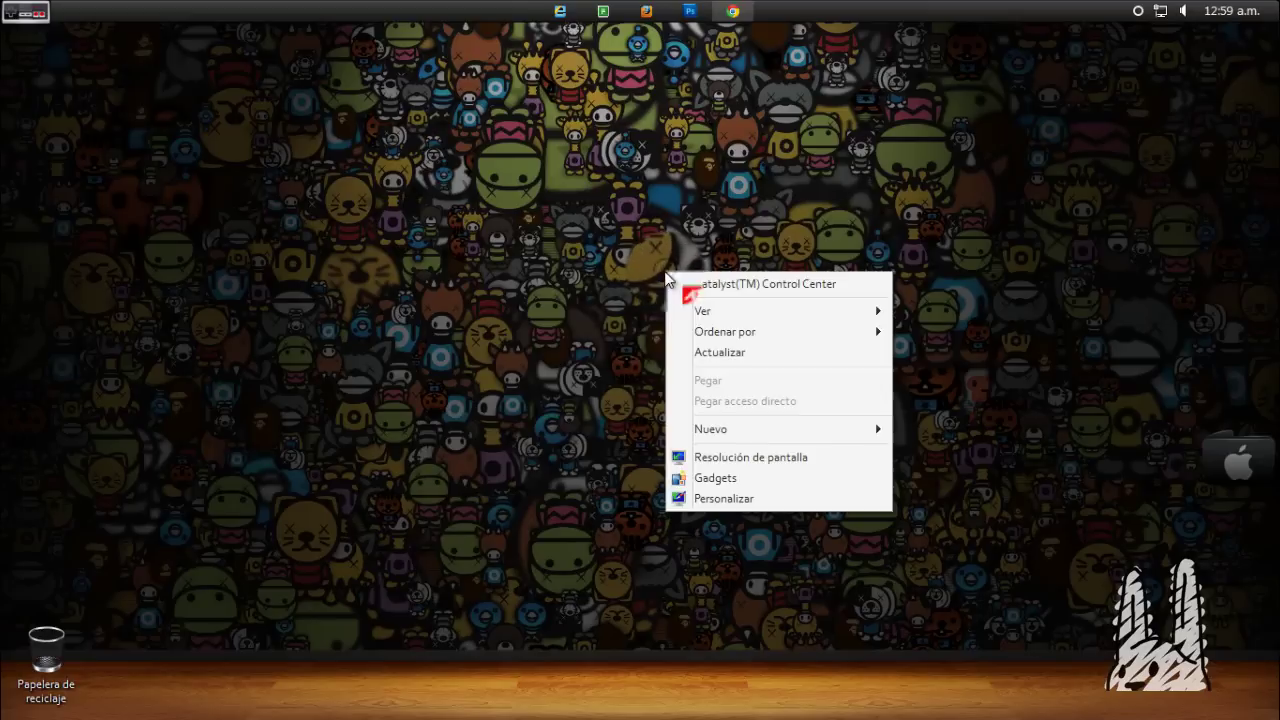
{"action": "left_click", "coordinate": [701, 355]}
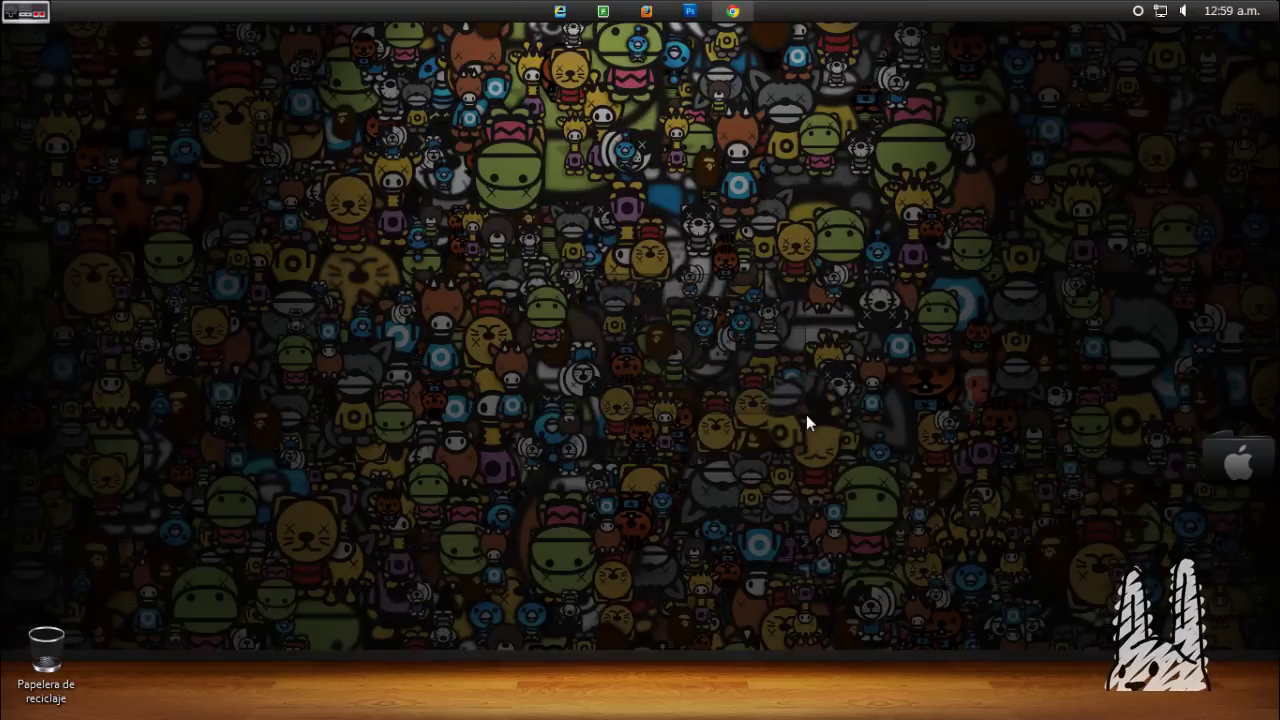
{"action": "right_click", "coordinate": [665, 271]}
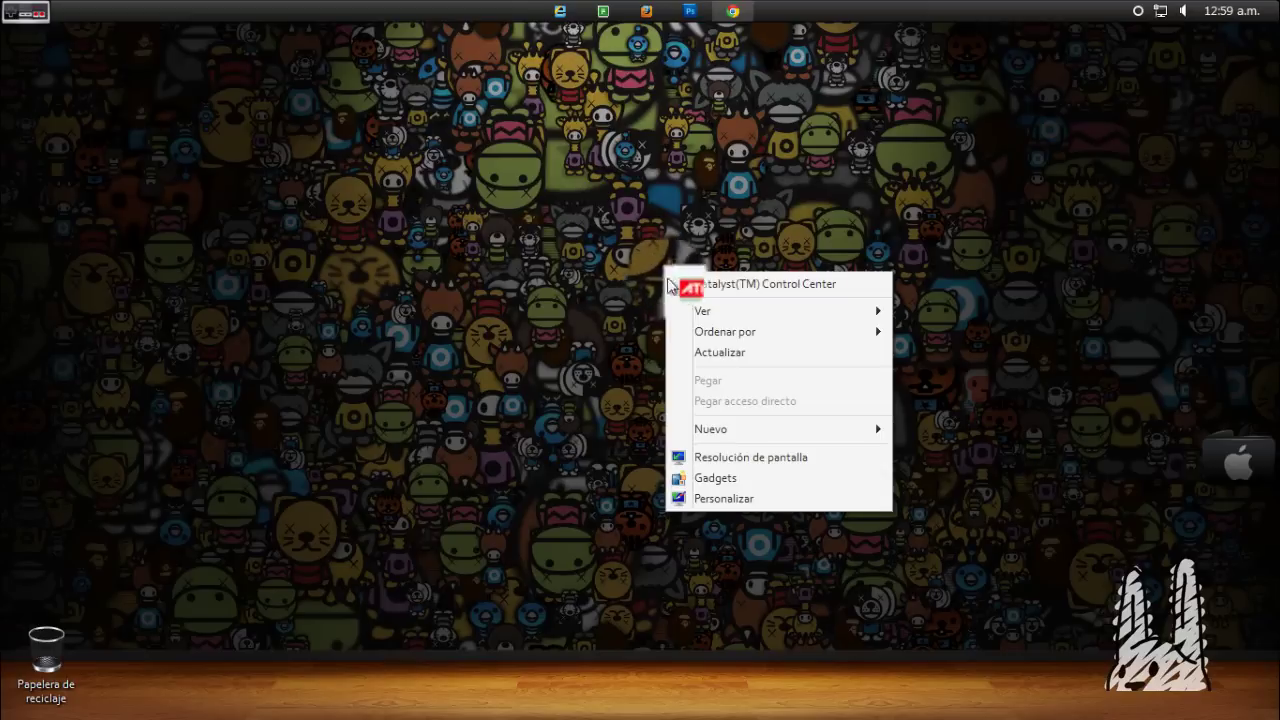
{"action": "left_click", "coordinate": [705, 366]}
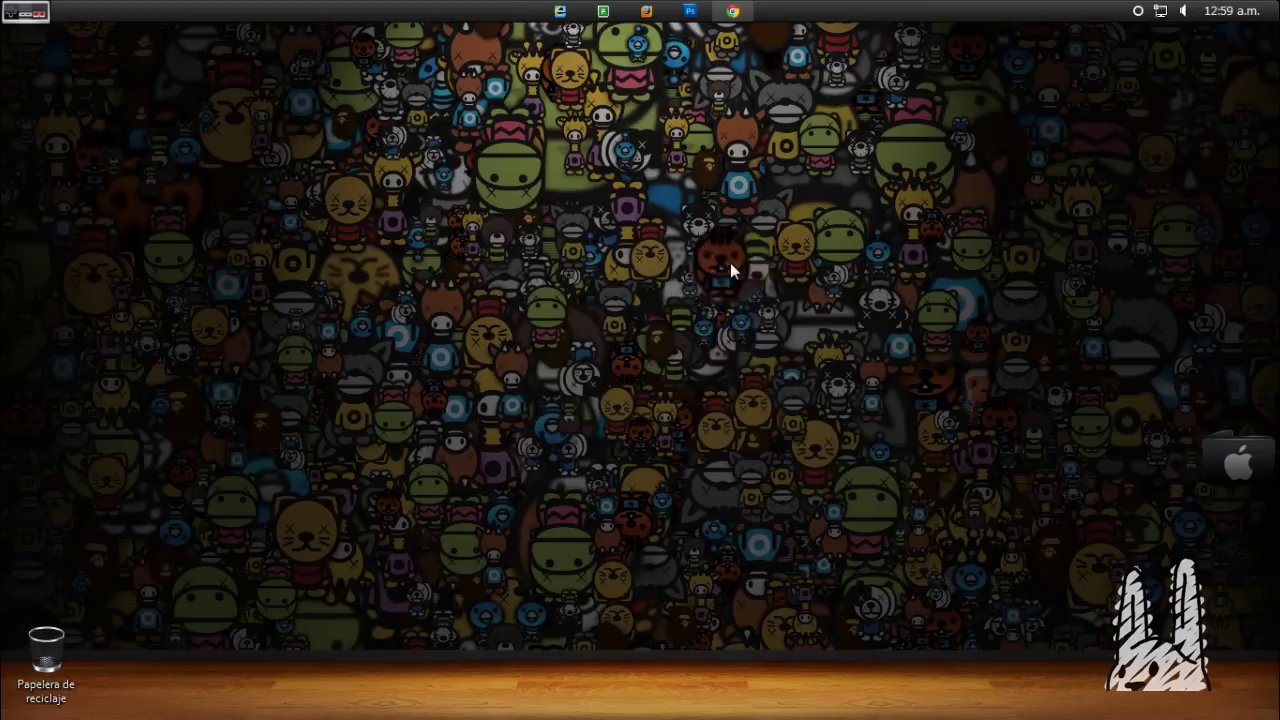
Review the Driver Genius Professional blog post in Chrome, including its description and installation screenshots, and close the browser
{"action": "mouse_move", "coordinate": [730, 12]}
{"action": "left_click", "coordinate": [737, 67]}
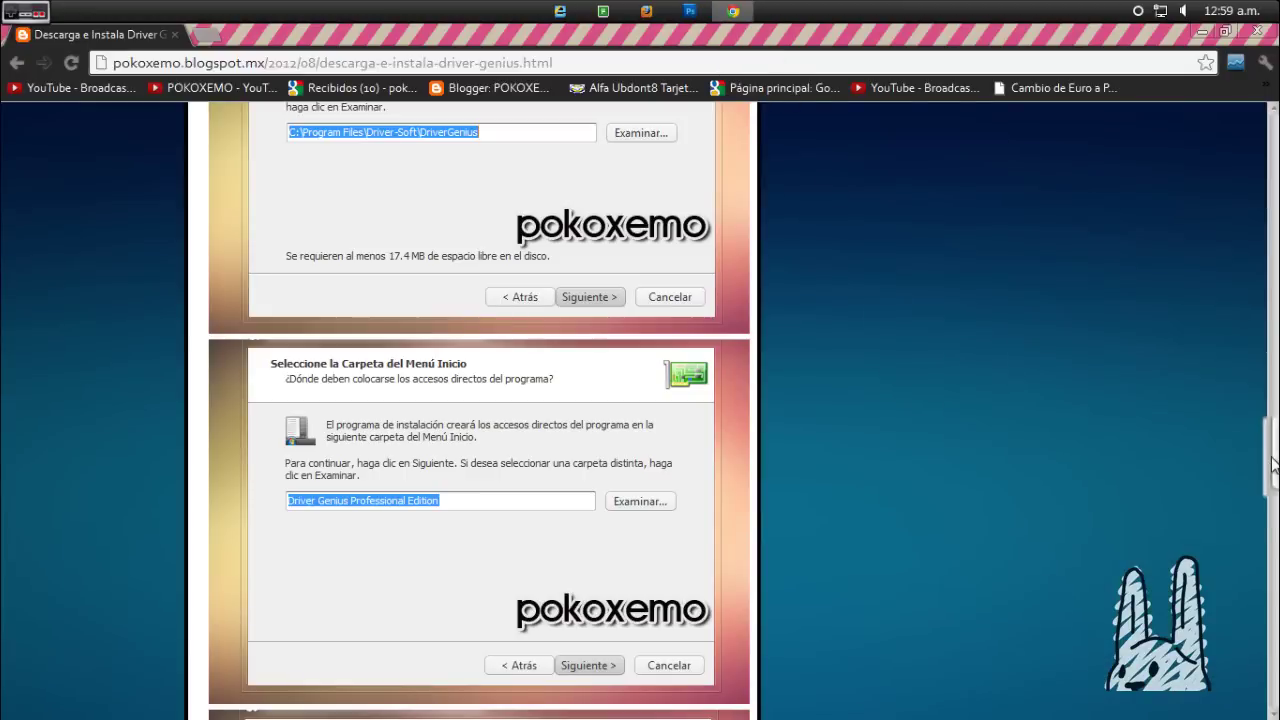
{"action": "scroll", "coordinate": [1274, 463], "scroll_direction": "up", "scroll_amount": 6}
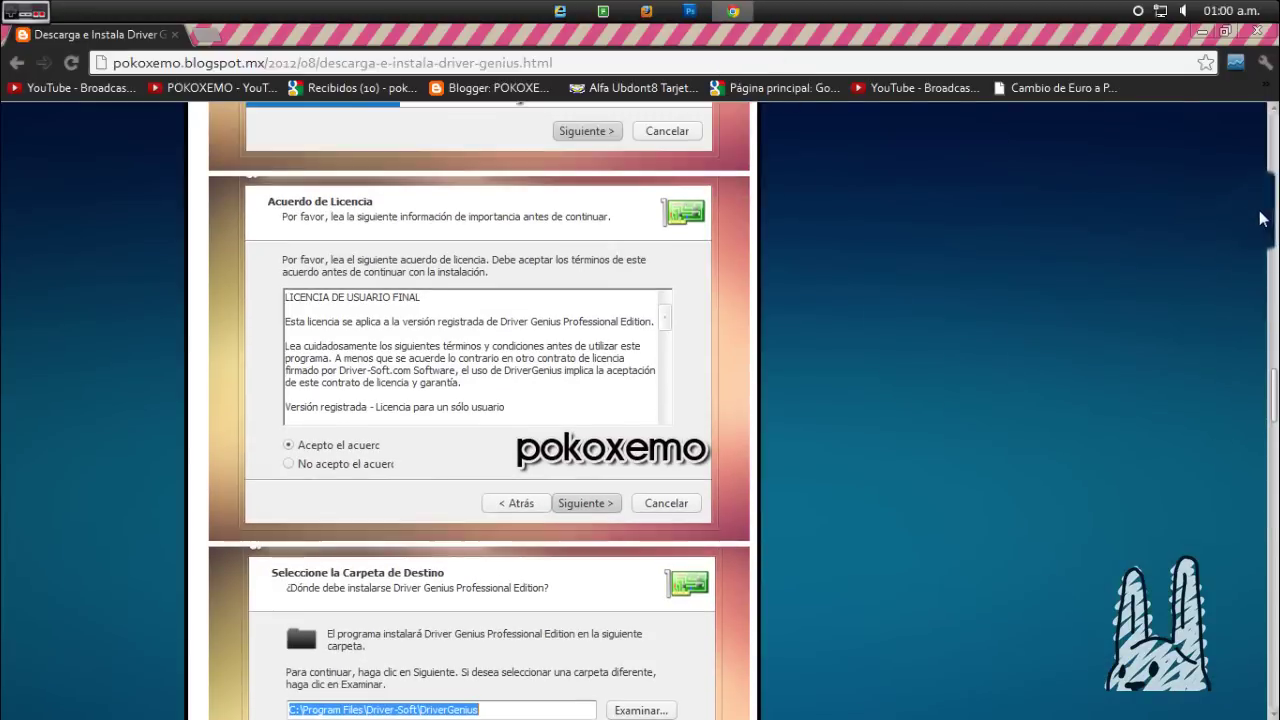
{"action": "scroll", "coordinate": [1262, 218], "scroll_direction": "up", "scroll_amount": 15}
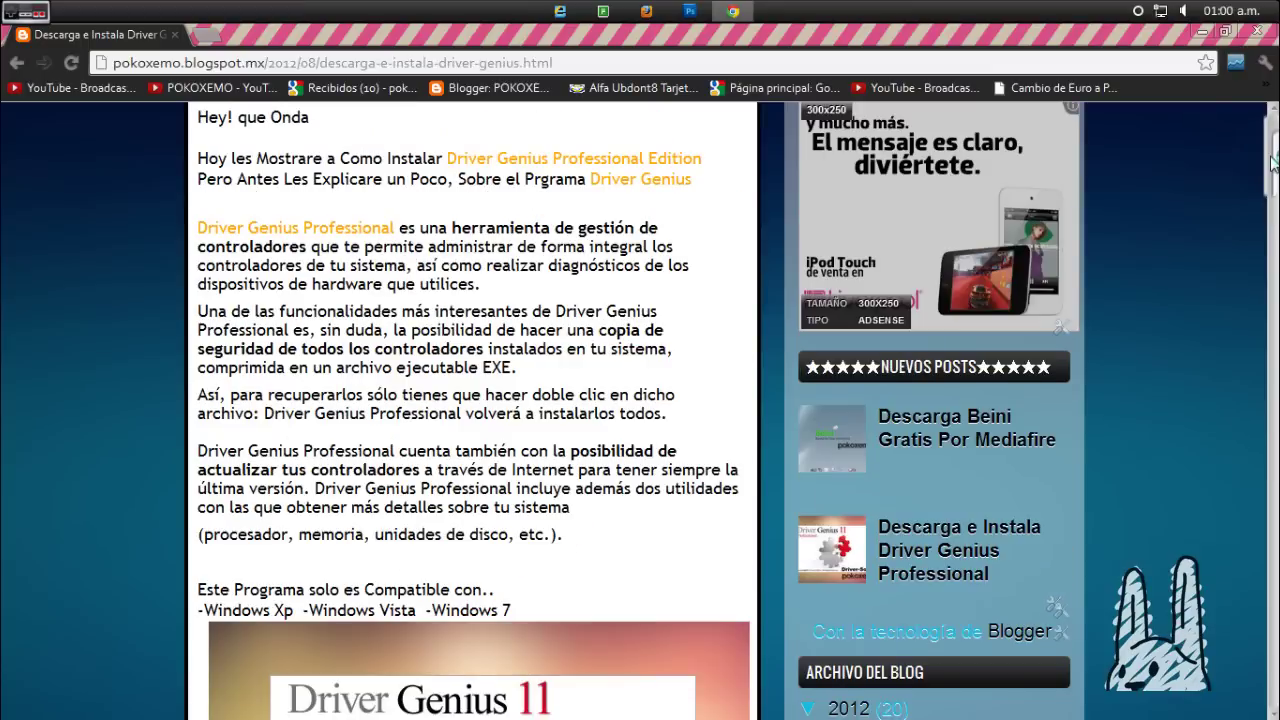
{"action": "scroll", "coordinate": [1273, 163], "scroll_direction": "up", "scroll_amount": 3}
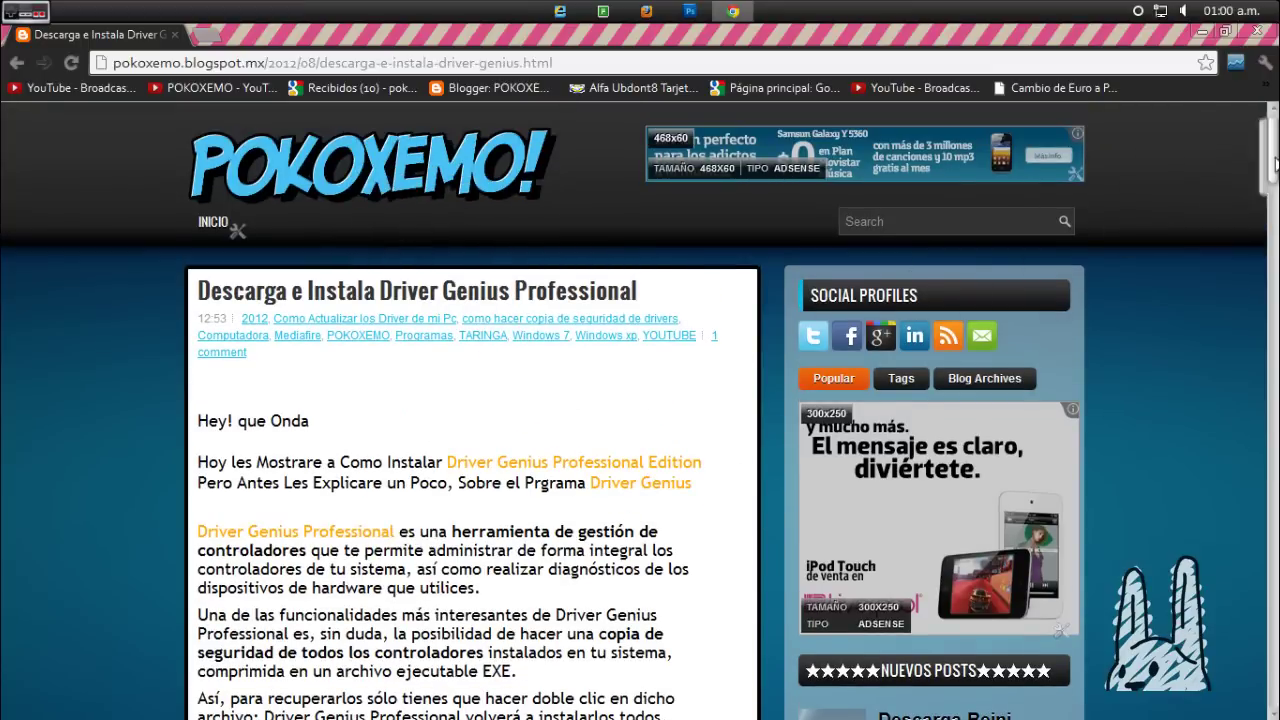
{"action": "left_click_drag", "start_coordinate": [1275, 165], "coordinate": [1253, 405]}
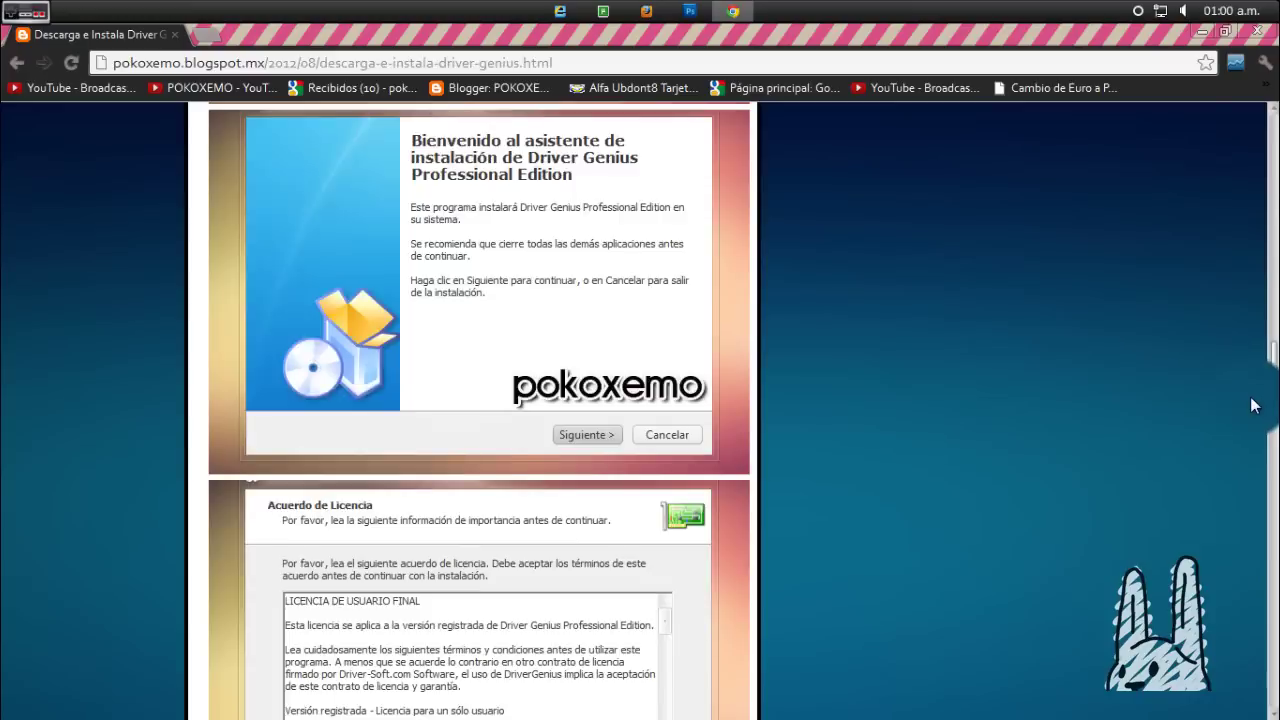
{"action": "scroll", "coordinate": [1253, 406], "scroll_direction": "down", "scroll_amount": 3}
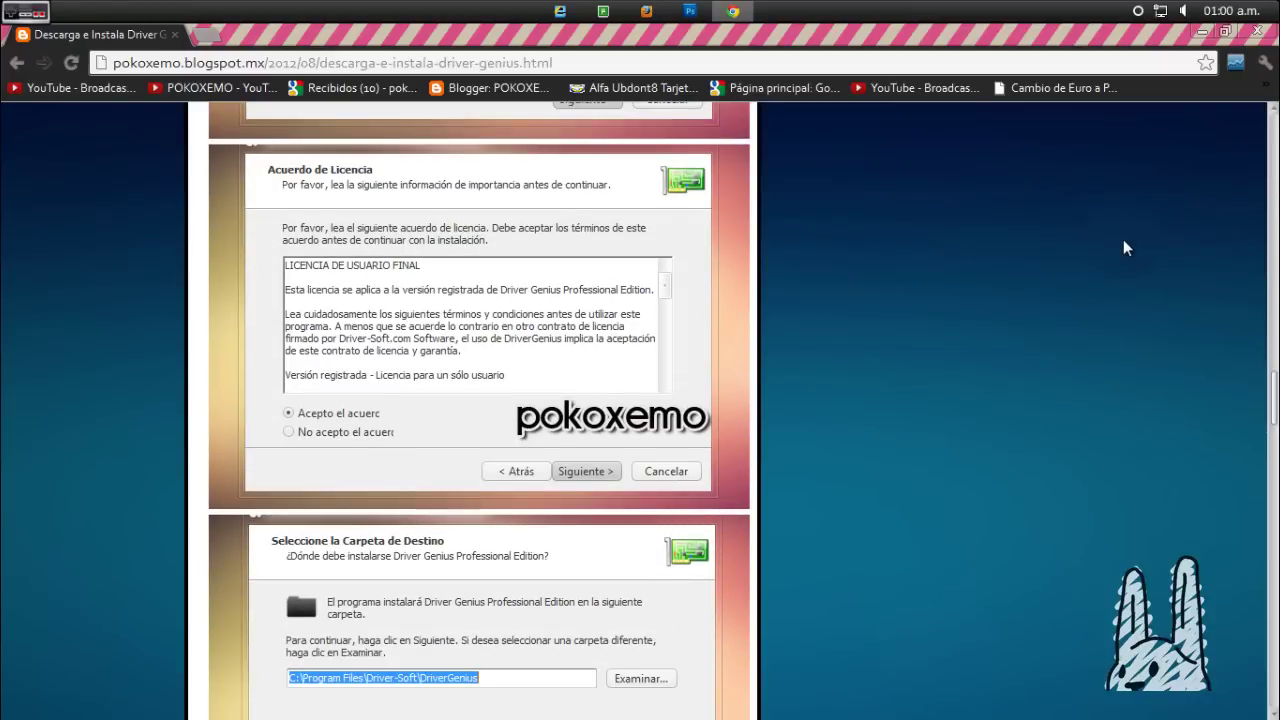
{"action": "left_click", "coordinate": [1266, 38]}
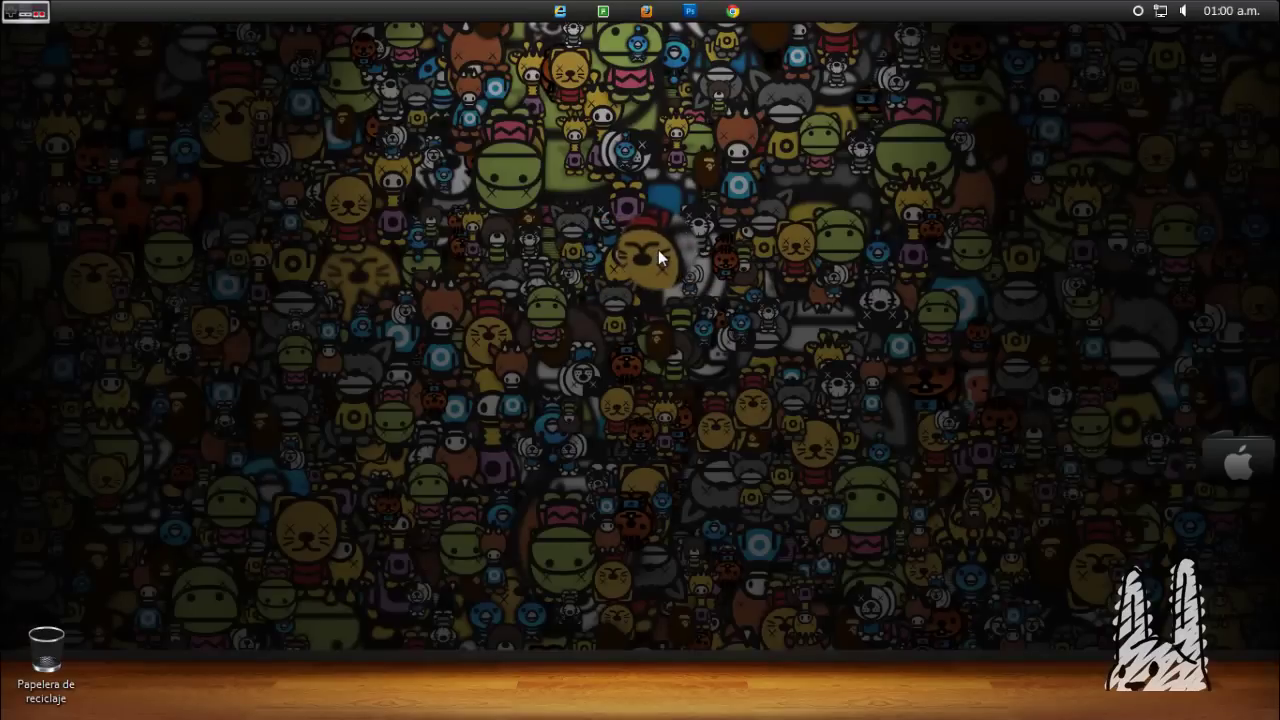
{"action": "right_click", "coordinate": [661, 250]}
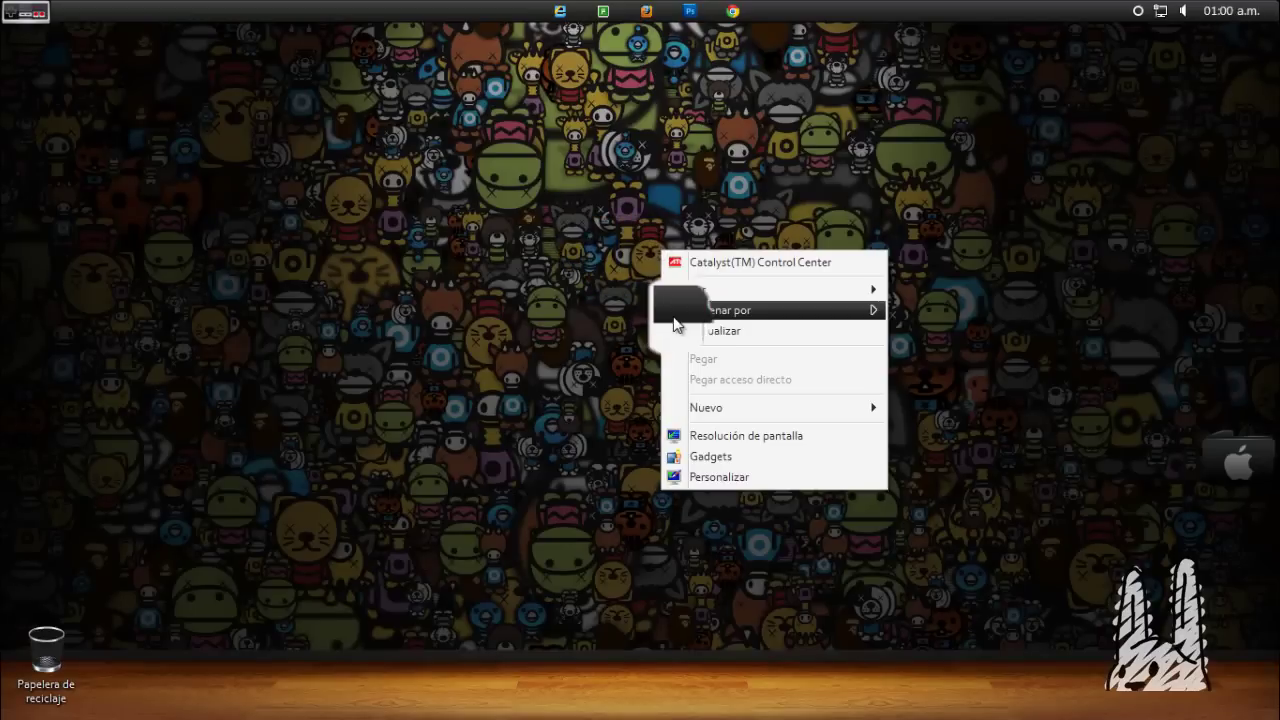
{"action": "key", "text": "Escape"}
{"action": "key", "text": "Escape"}
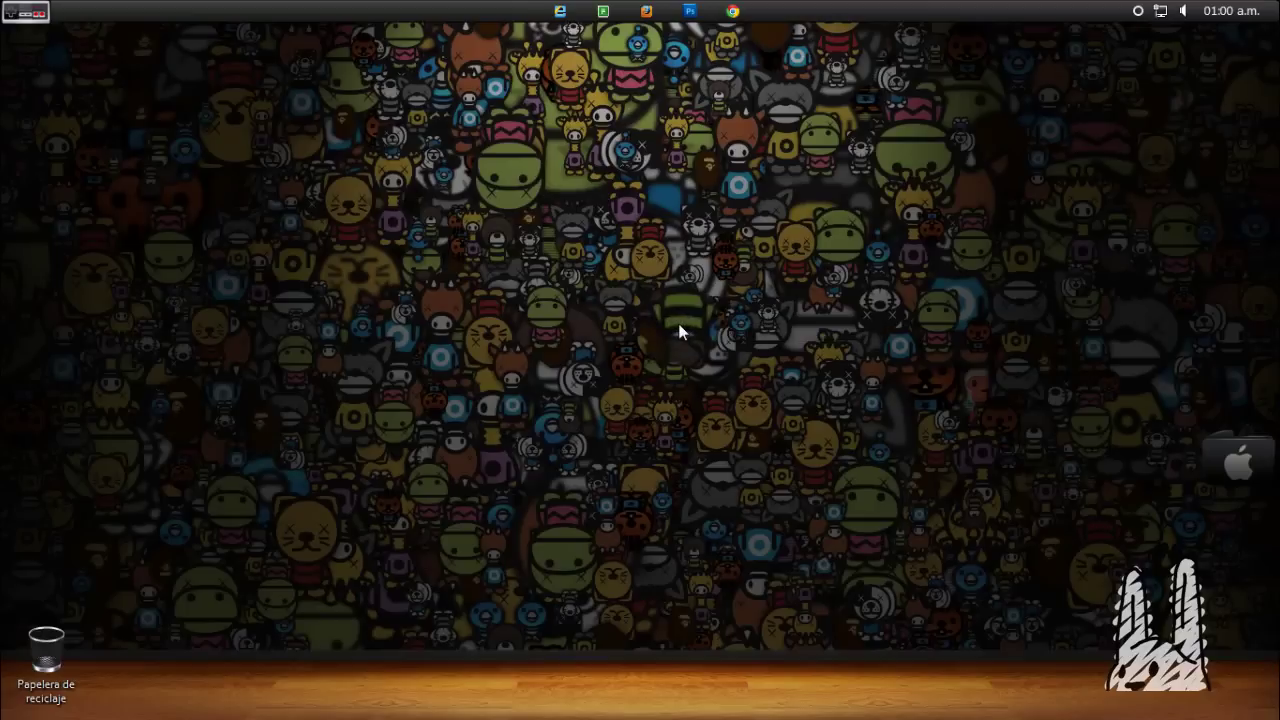
Launch Driver Genius Professional from the desktop application stack and go to its start page
{"action": "left_click", "coordinate": [1236, 462]}
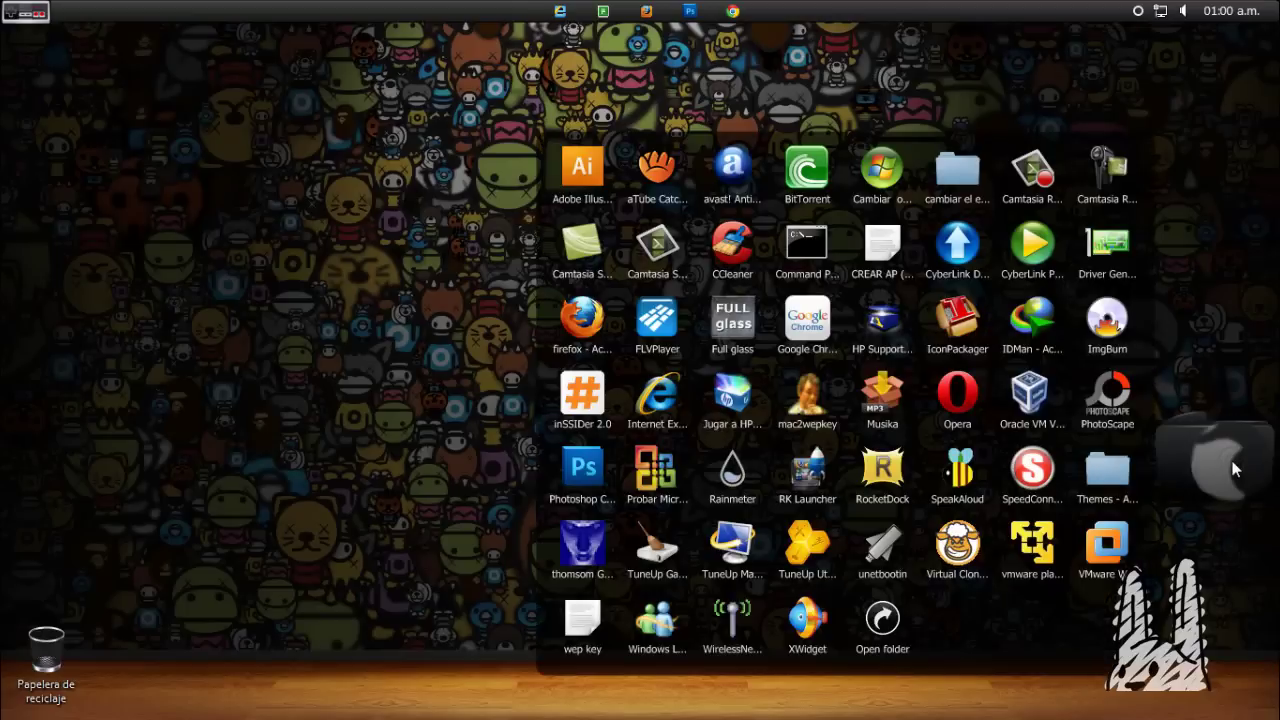
{"action": "left_click", "coordinate": [1113, 250]}
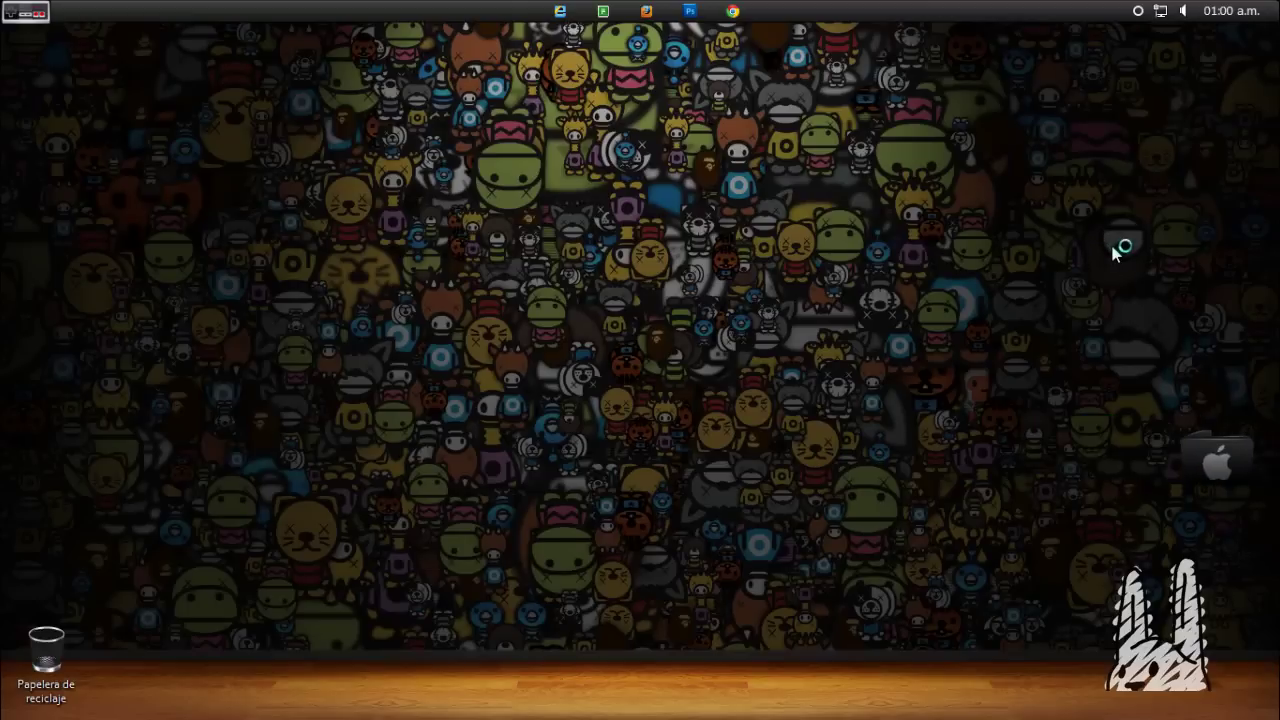
{"action": "left_click", "coordinate": [1138, 12]}
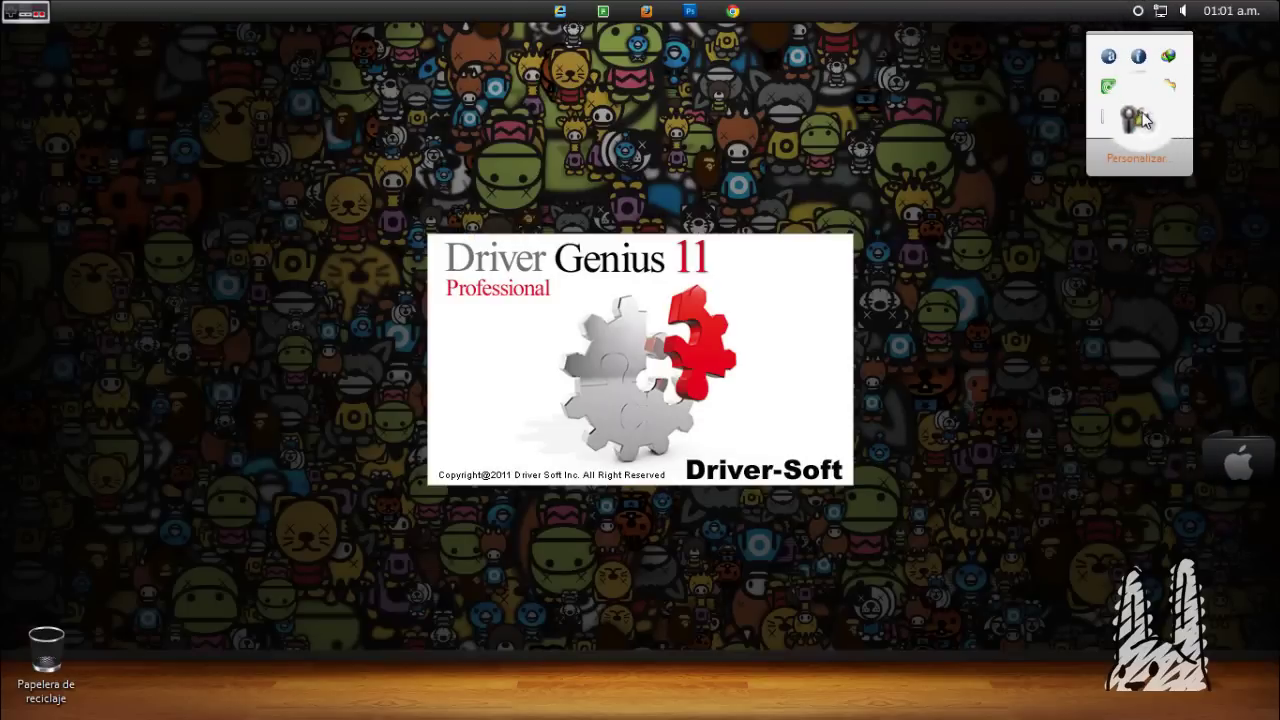
{"action": "left_click", "coordinate": [1136, 114]}
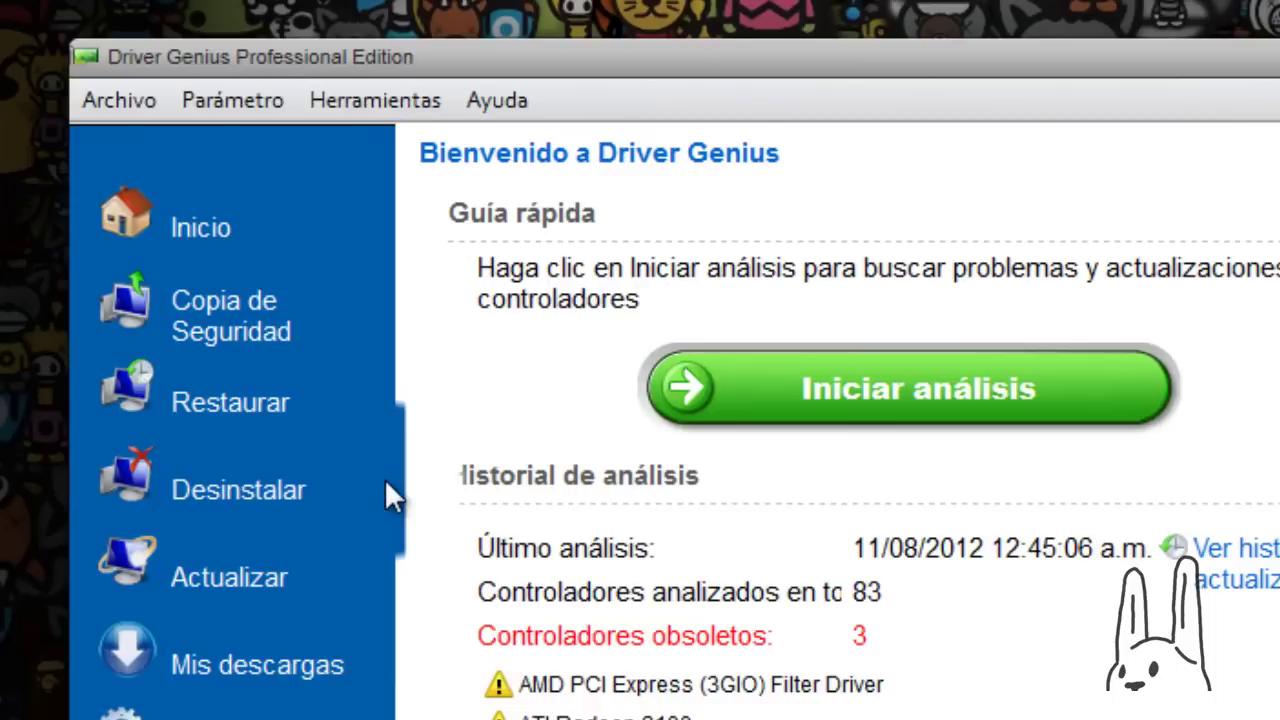
{"action": "left_click", "coordinate": [274, 220]}
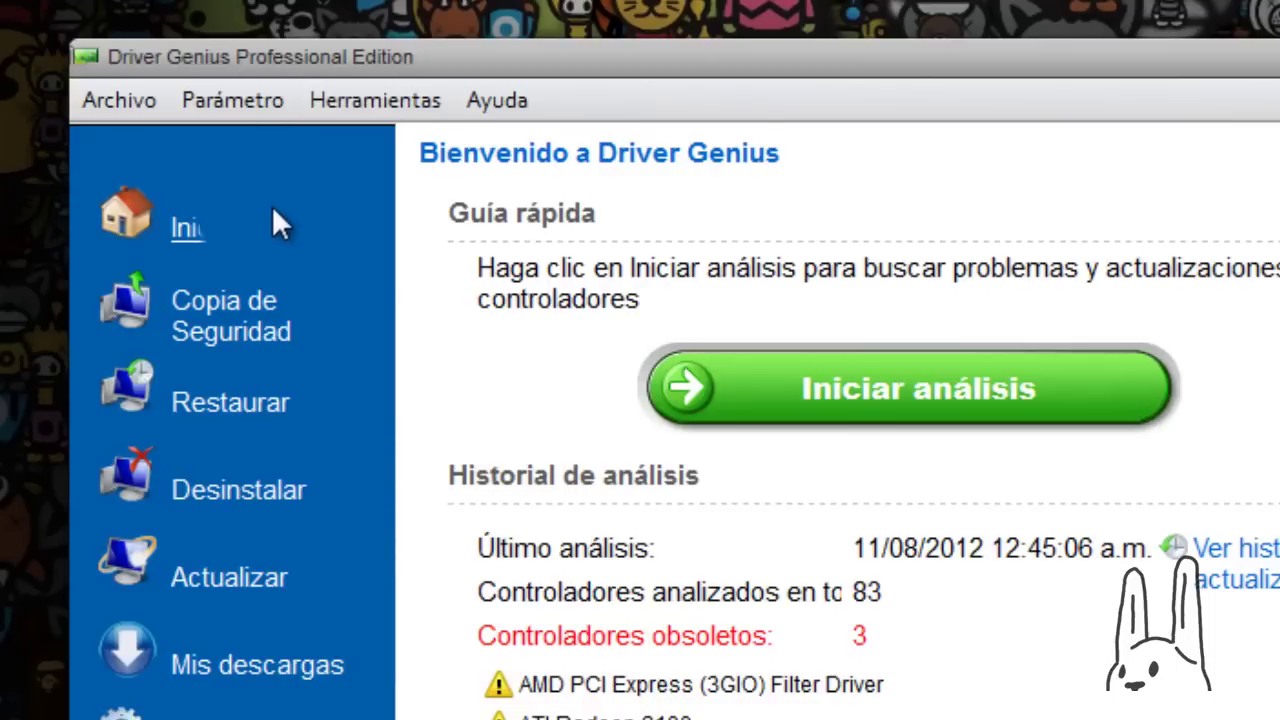
Start a driver backup for Windows 7 and confirm the driver categories to include in it
{"action": "left_click", "coordinate": [220, 320]}
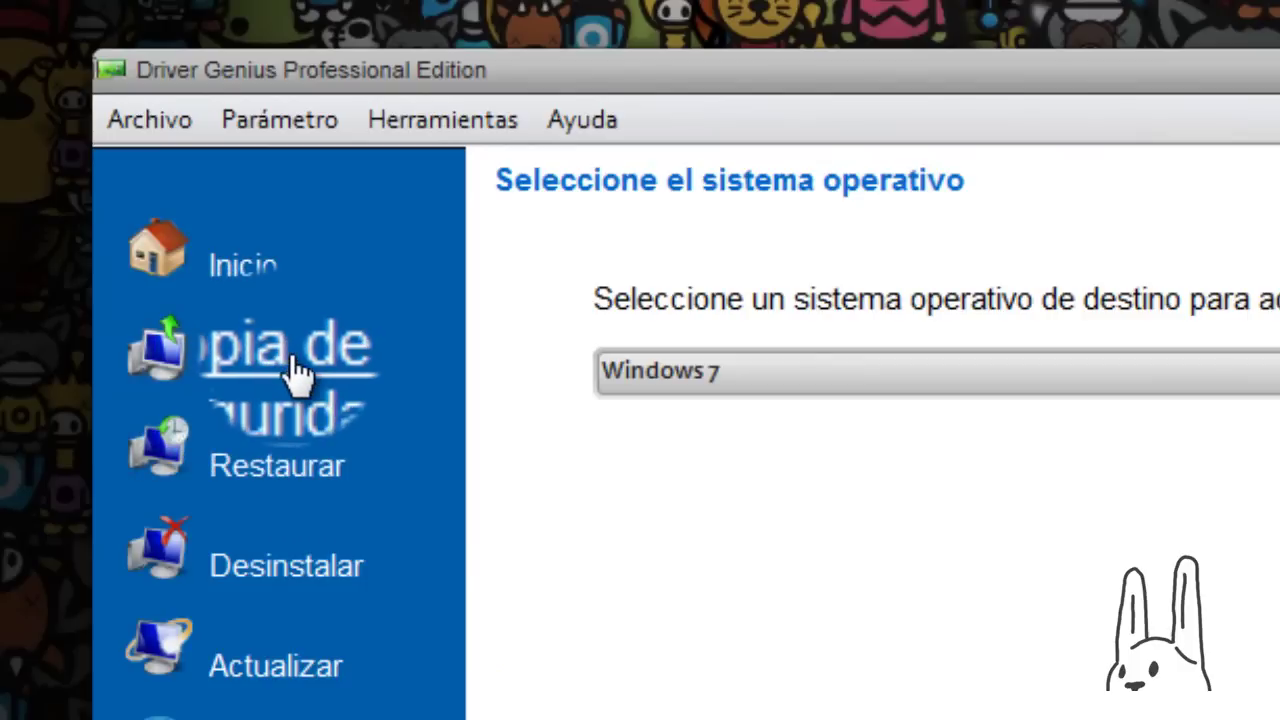
{"action": "left_click", "coordinate": [280, 360]}
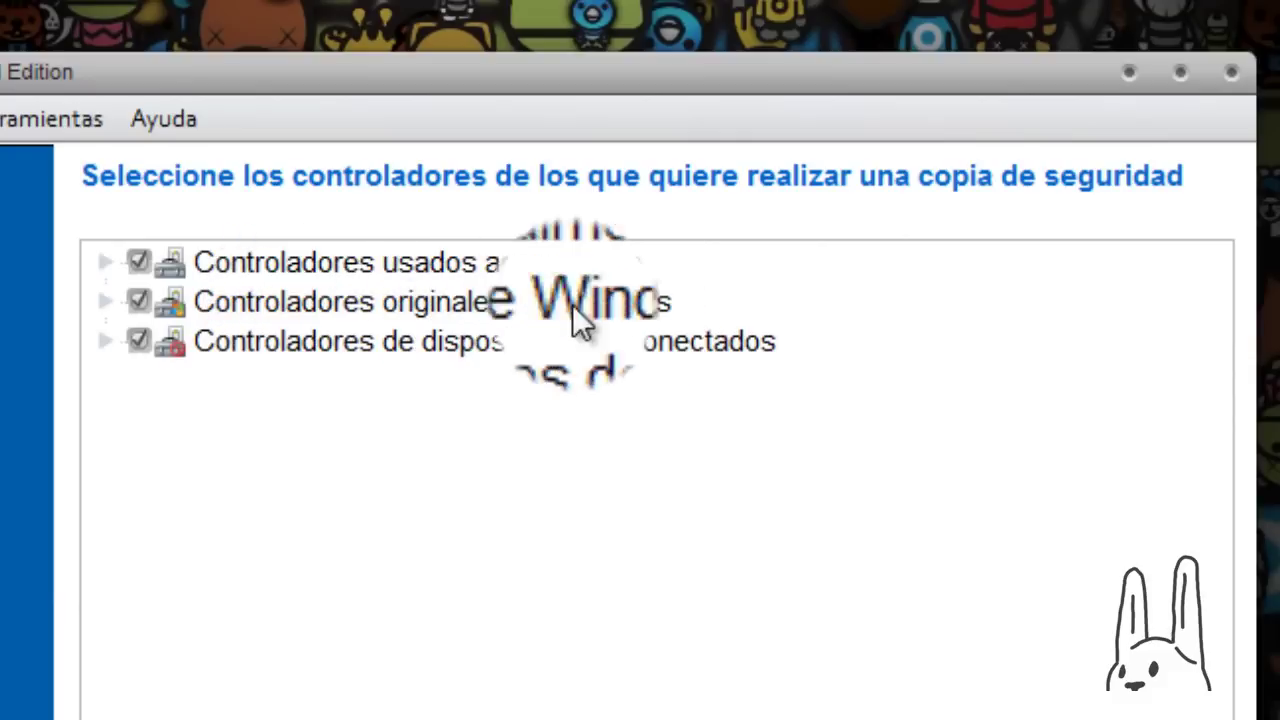
{"action": "left_click", "coordinate": [141, 296]}
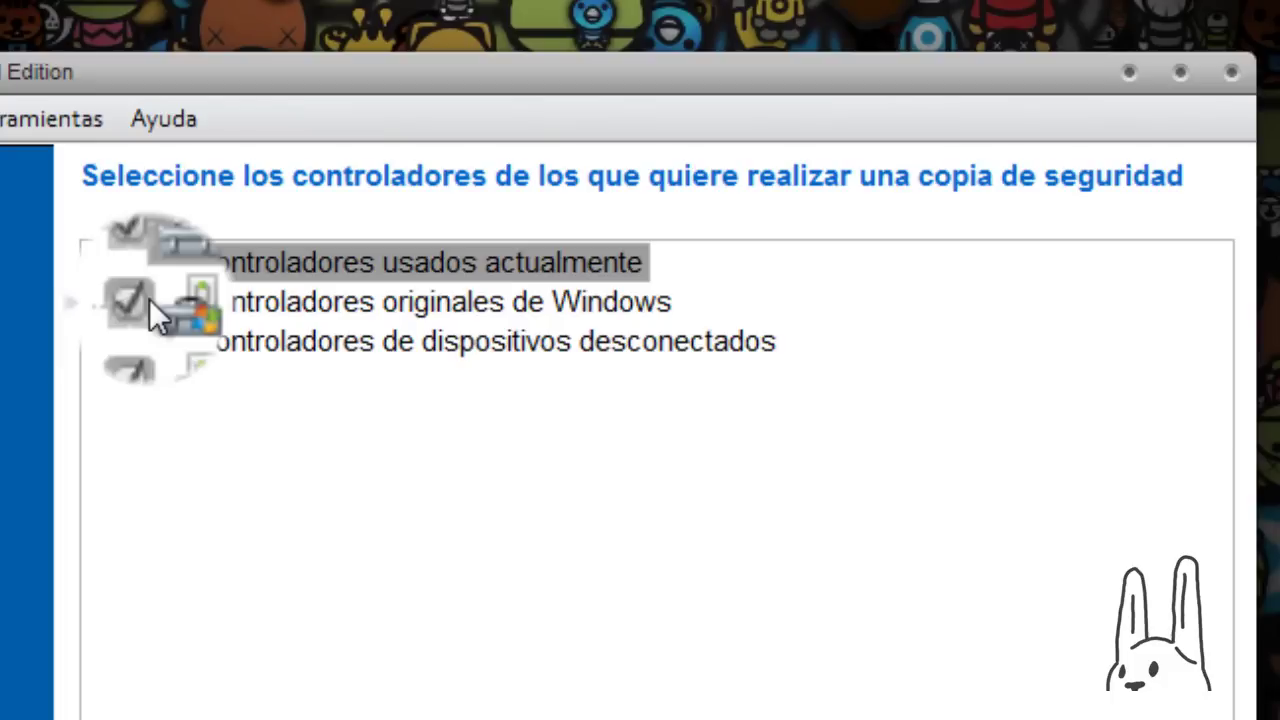
{"action": "left_click", "coordinate": [149, 298]}
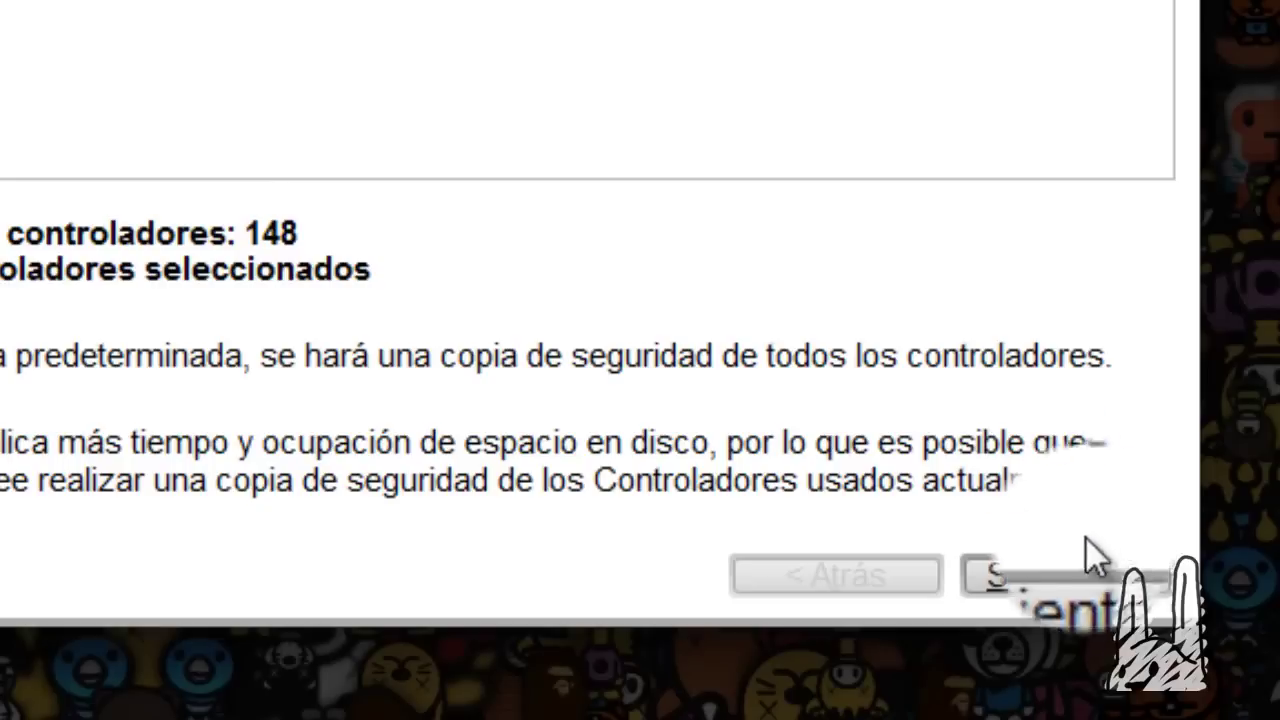
{"action": "left_click", "coordinate": [1032, 575]}
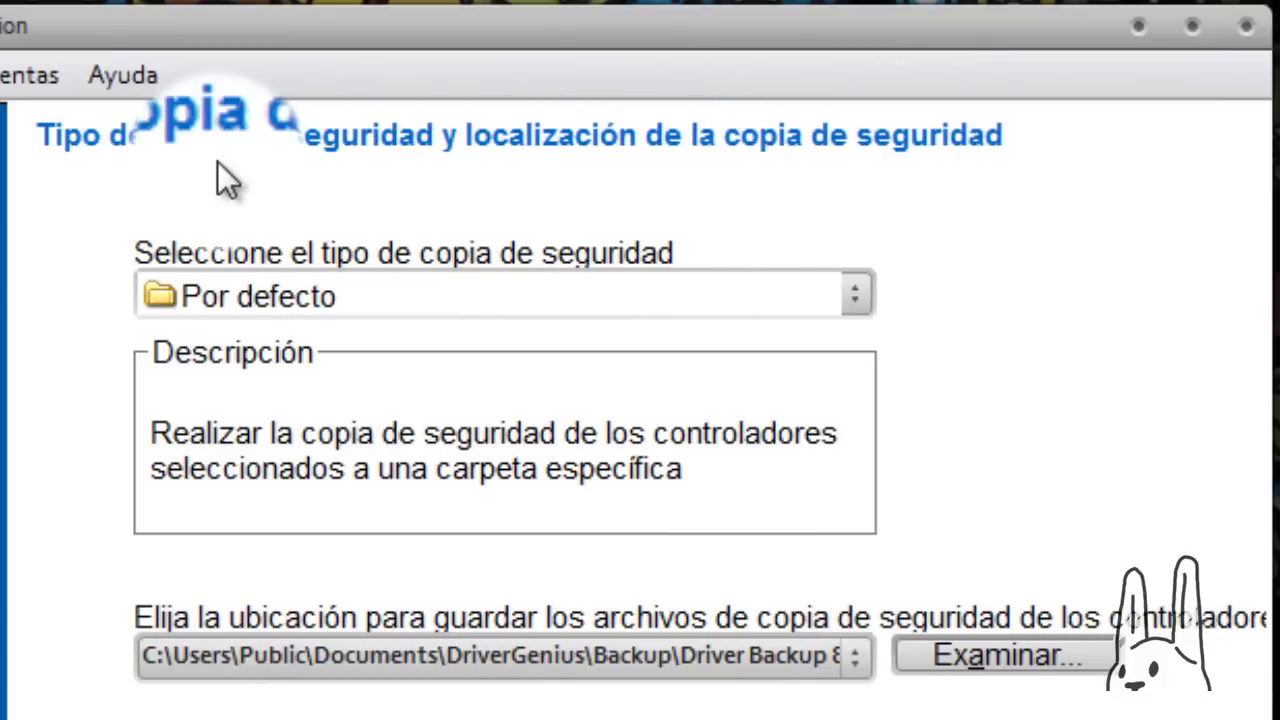
{"action": "left_click", "coordinate": [685, 290]}
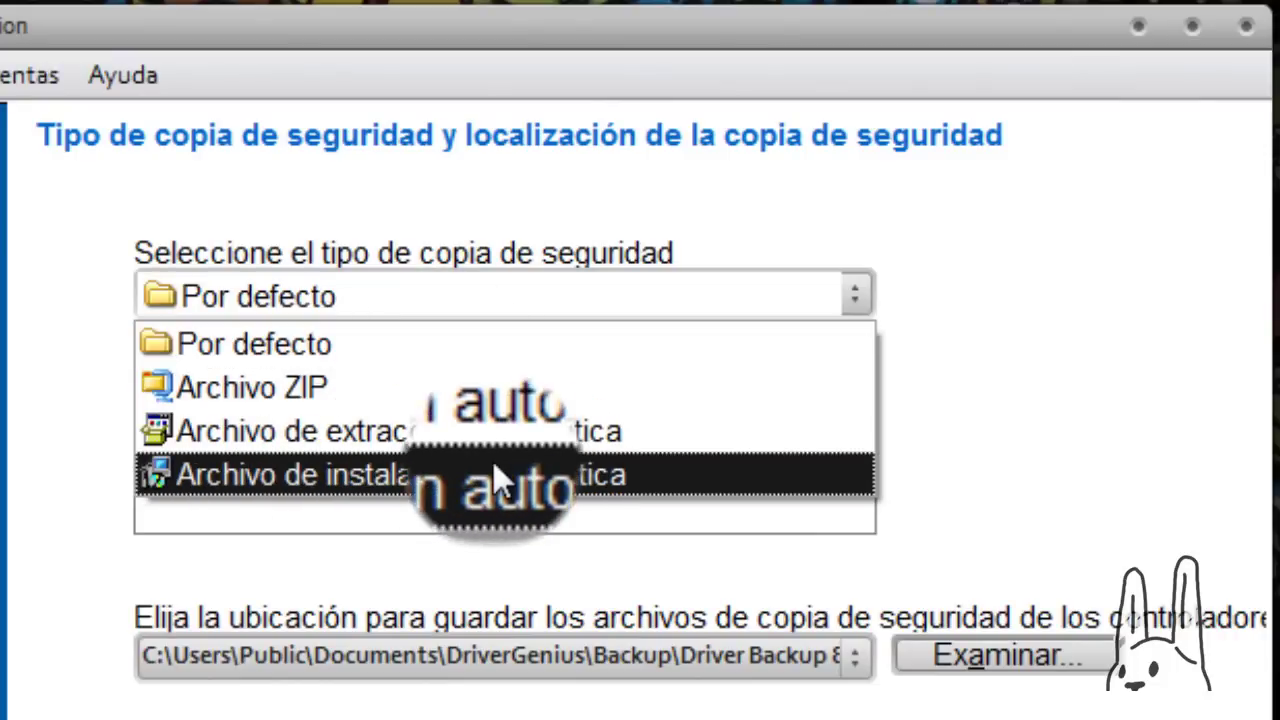
{"action": "left_click", "coordinate": [489, 472]}
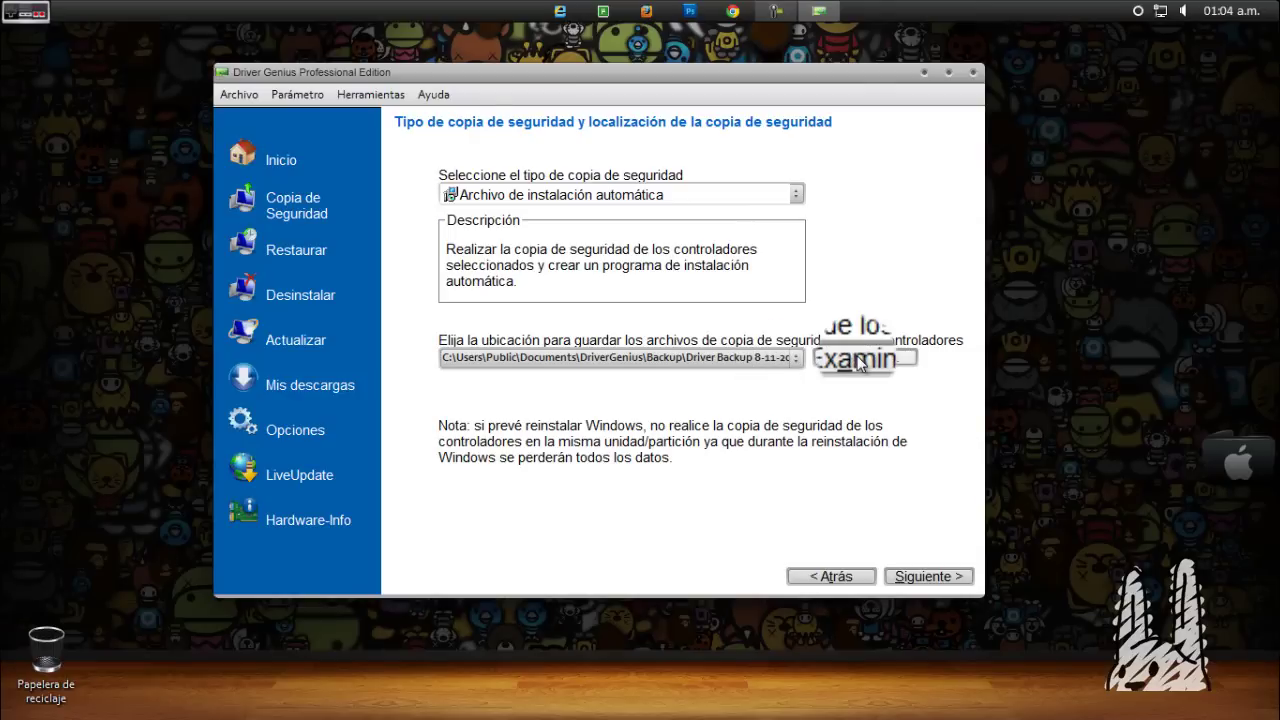
{"action": "left_click", "coordinate": [857, 360]}
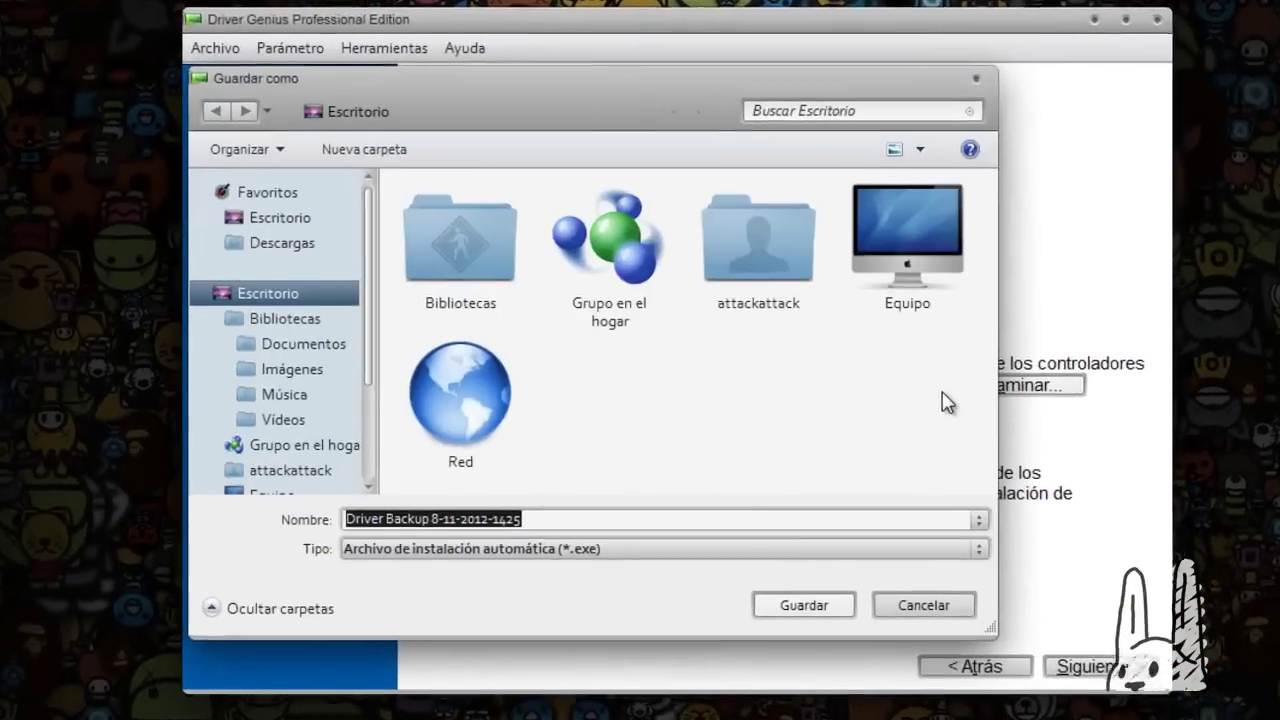
{"action": "left_click_drag", "start_coordinate": [425, 272], "coordinate": [595, 462]}
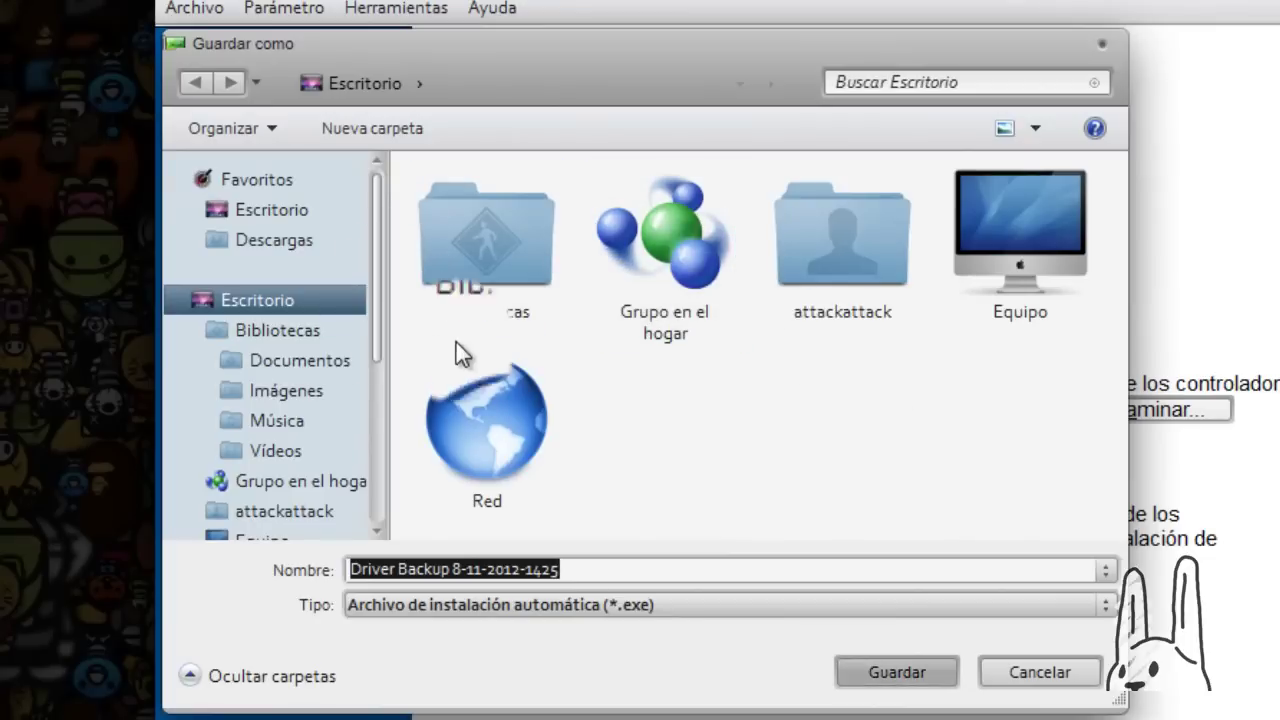
{"action": "left_click", "coordinate": [897, 672]}
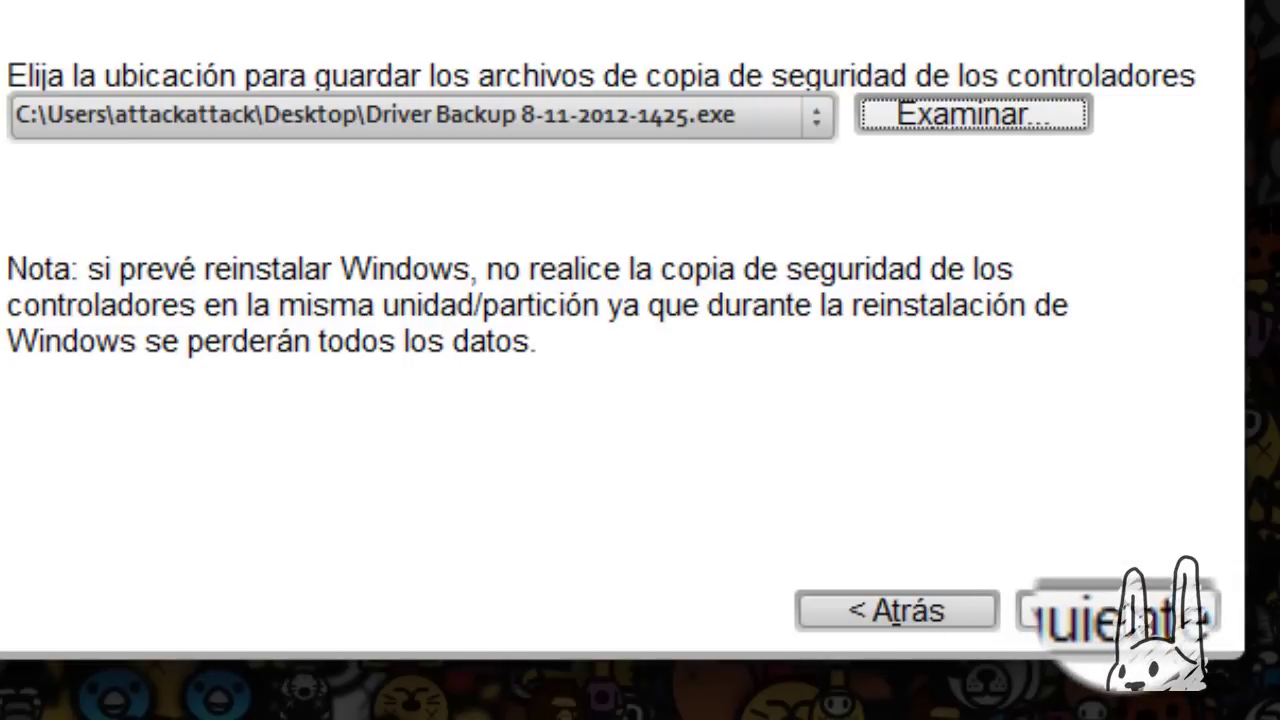
Run the driver backup through to the end, finish the task and close Driver Genius
{"action": "left_click", "coordinate": [1118, 611]}
{"action": "left_click", "coordinate": [1118, 611]}
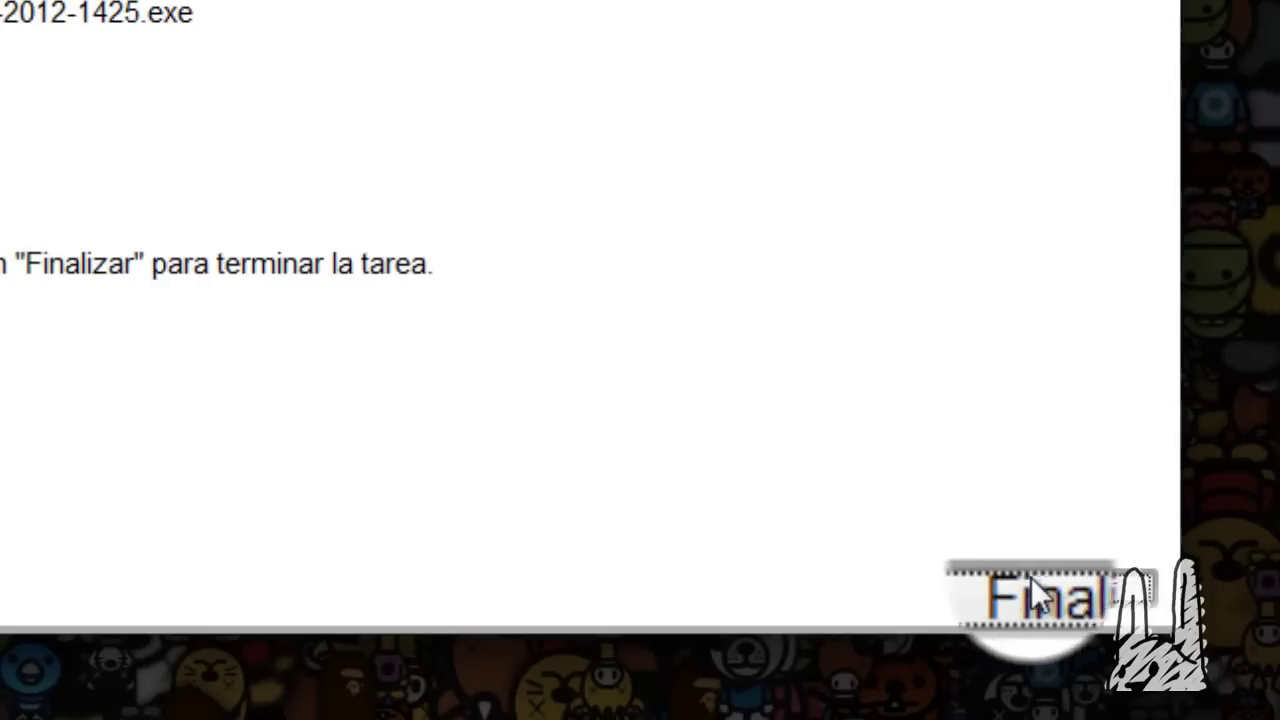
{"action": "left_click", "coordinate": [1052, 590]}
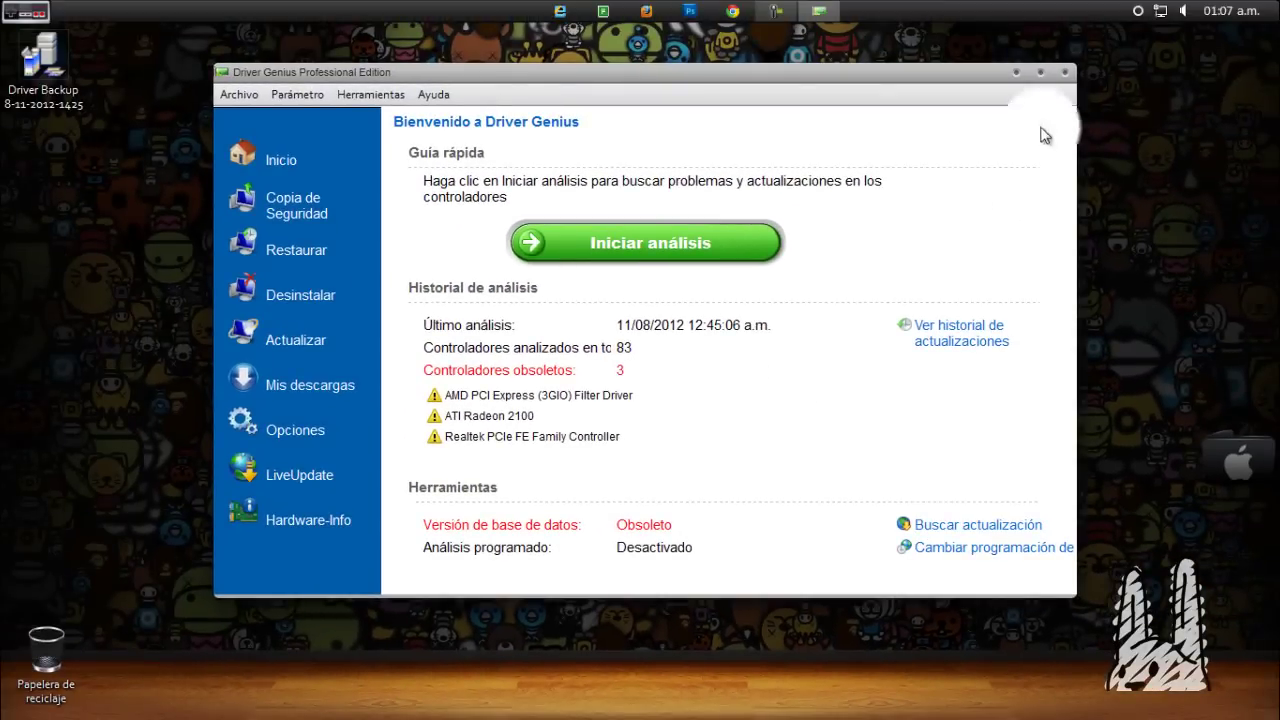
{"action": "left_click", "coordinate": [1065, 72]}
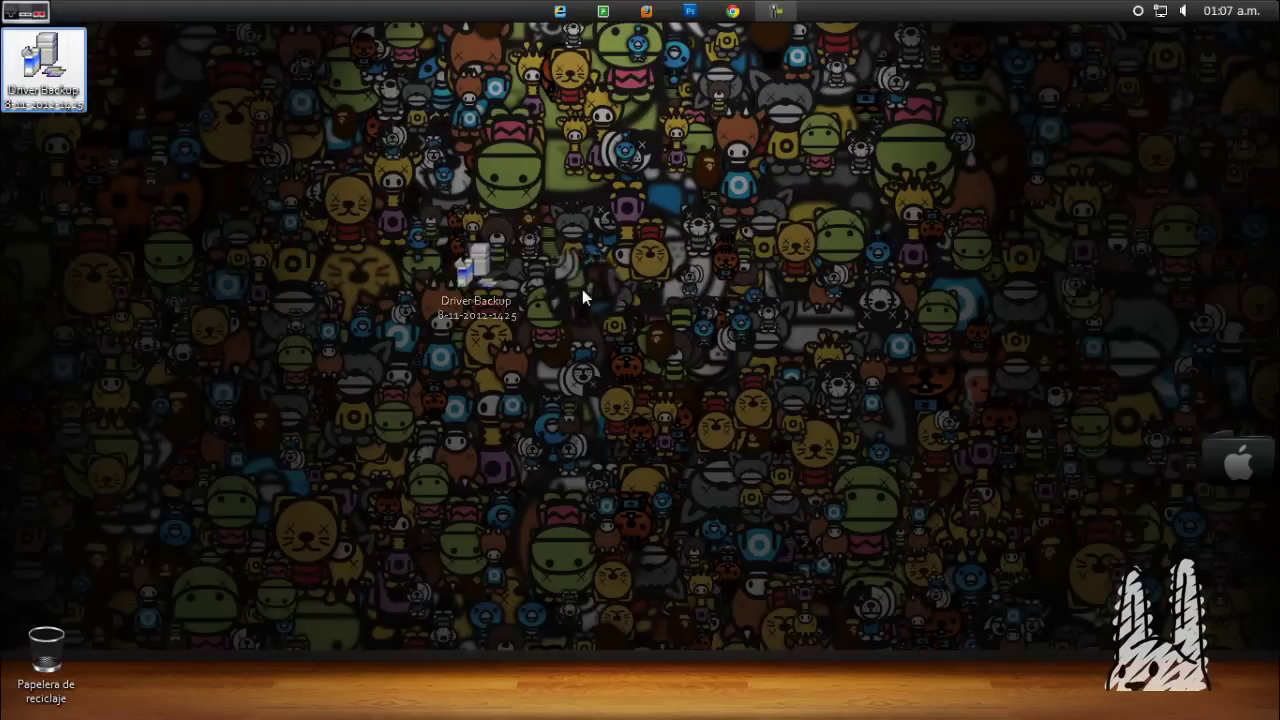
{"action": "left_click_drag", "start_coordinate": [582, 290], "coordinate": [697, 270]}
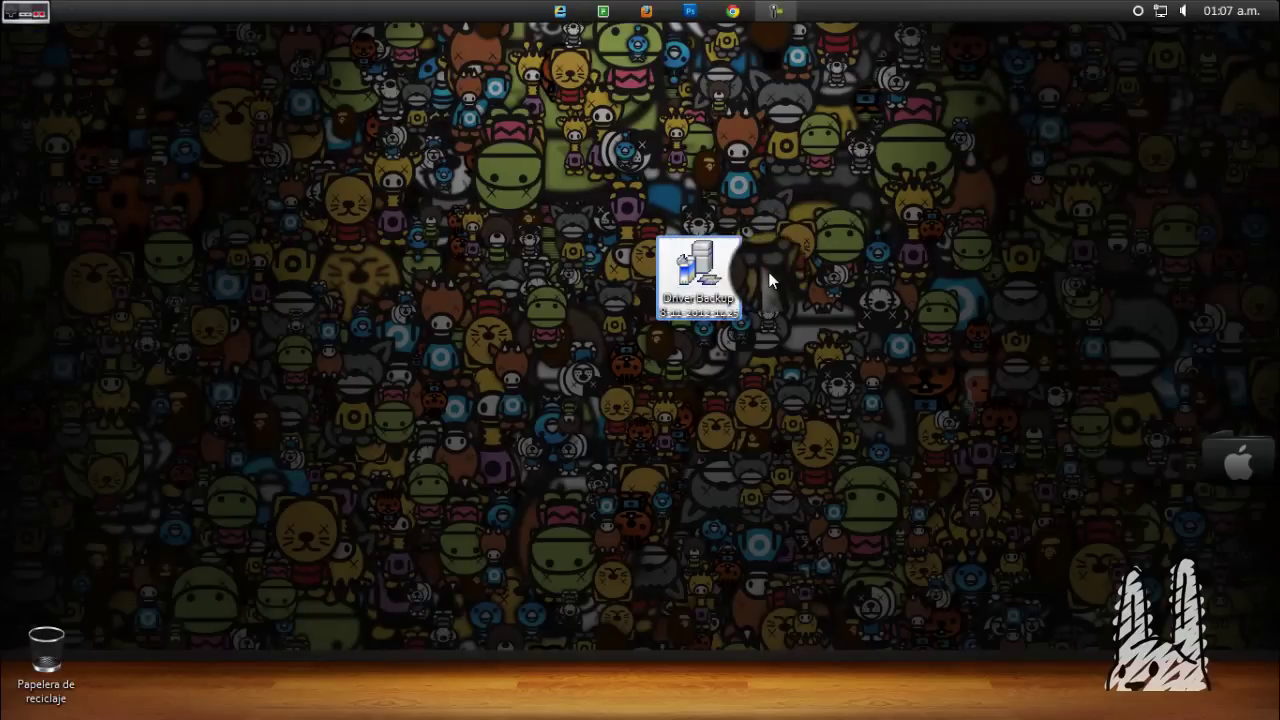
{"action": "right_click", "coordinate": [697, 270]}
{"action": "left_click", "coordinate": [800, 224]}
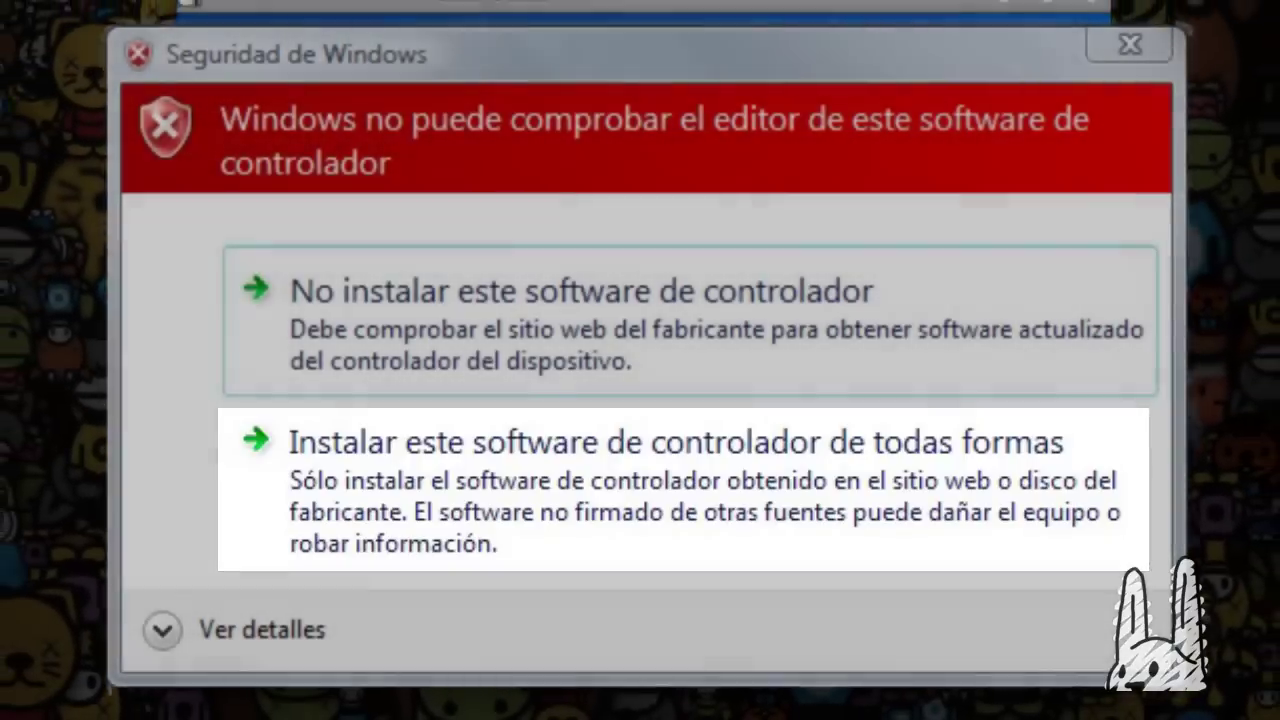
{"action": "left_click", "coordinate": [676, 442]}
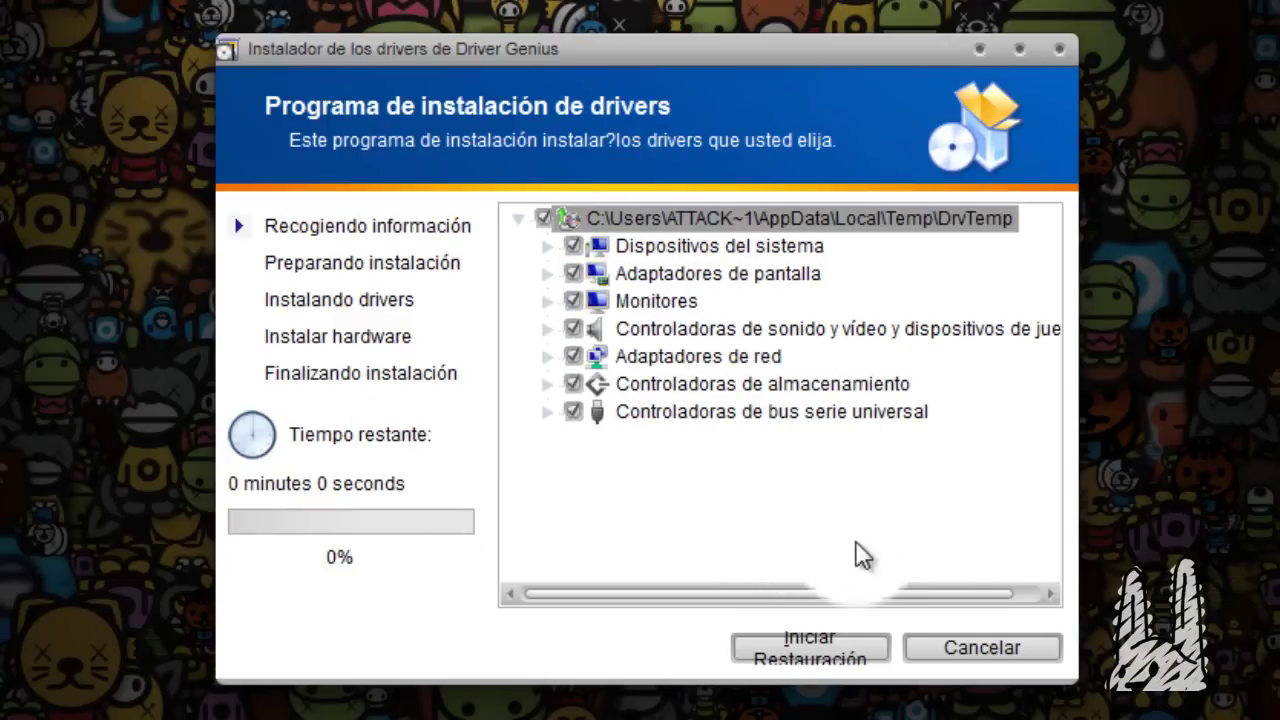
Cancel the driver restoration without installing anything and refresh the desktop
{"action": "left_click", "coordinate": [1041, 646]}
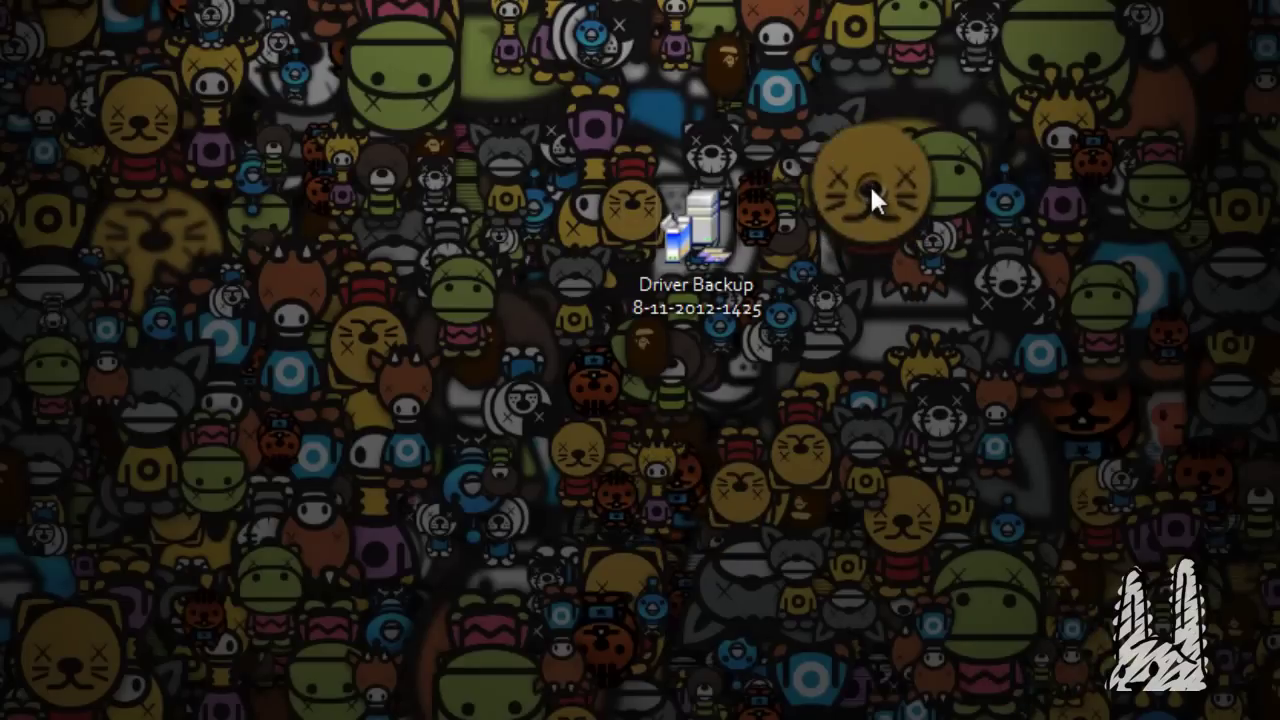
{"action": "right_click", "coordinate": [869, 183]}
{"action": "left_click", "coordinate": [940, 312]}
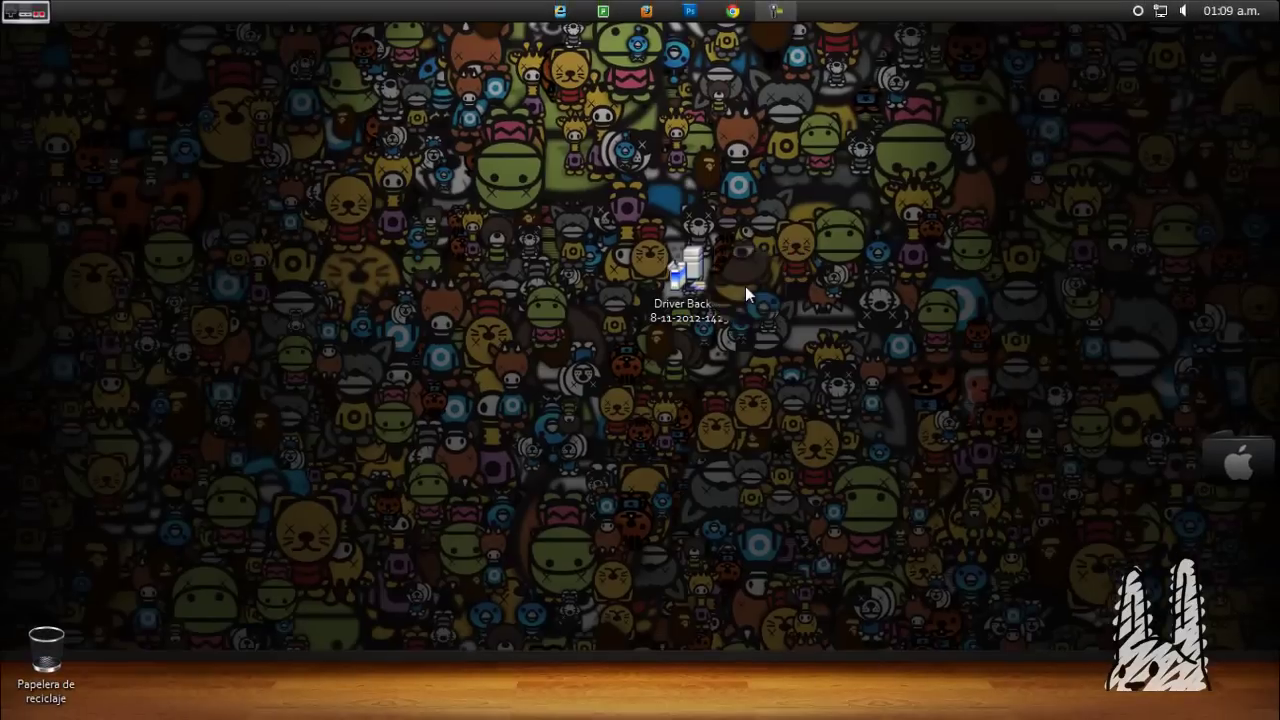
{"action": "left_click_drag", "start_coordinate": [697, 280], "coordinate": [696, 309]}
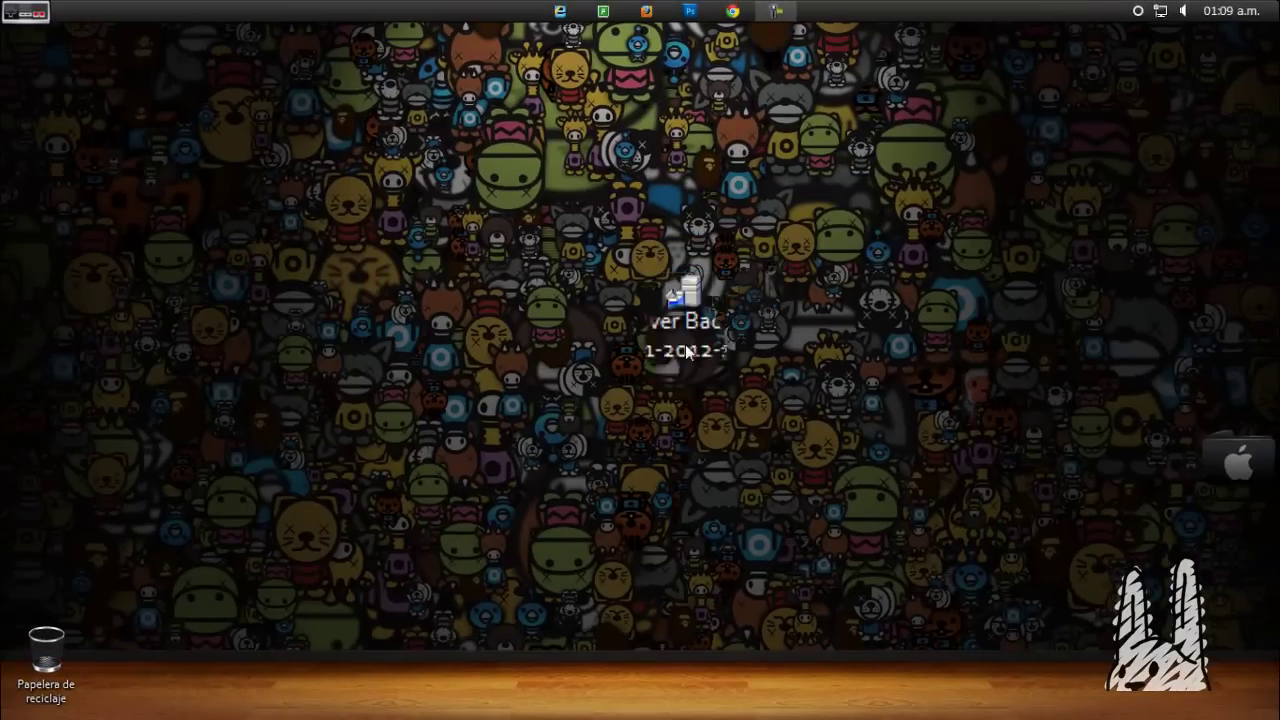
{"action": "left_click", "coordinate": [633, 384]}
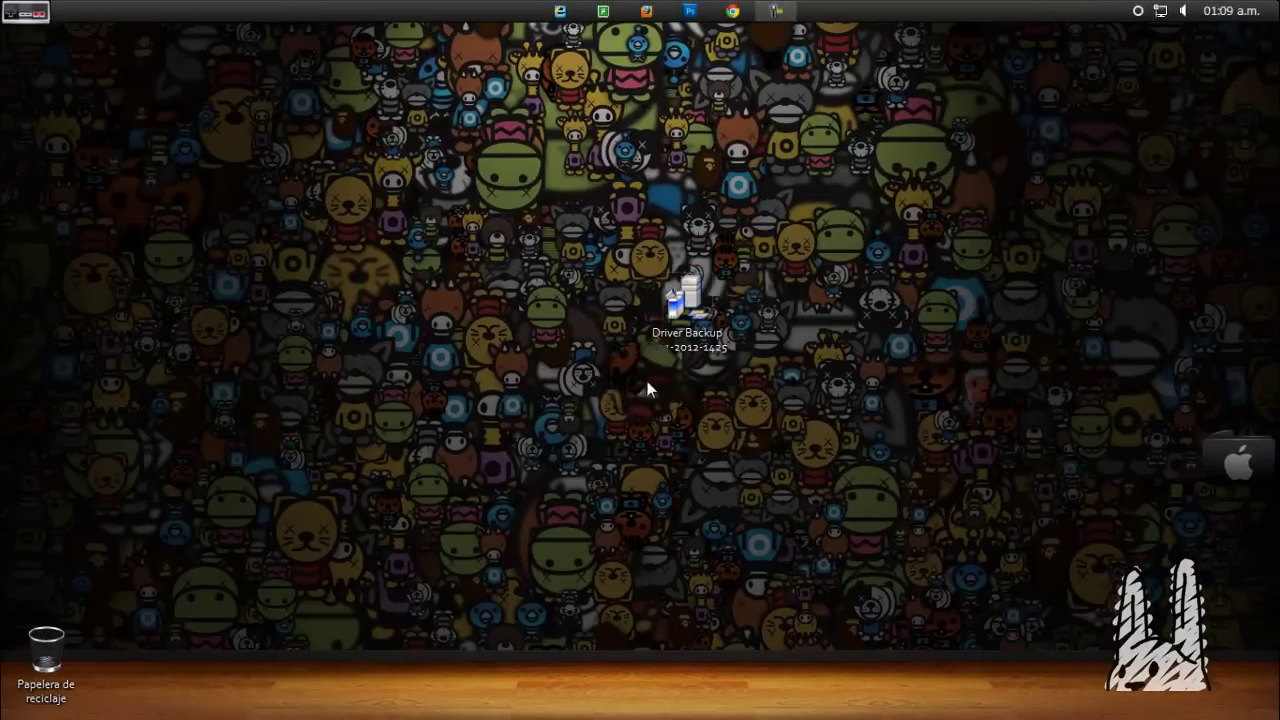
{"action": "left_click", "coordinate": [714, 322]}
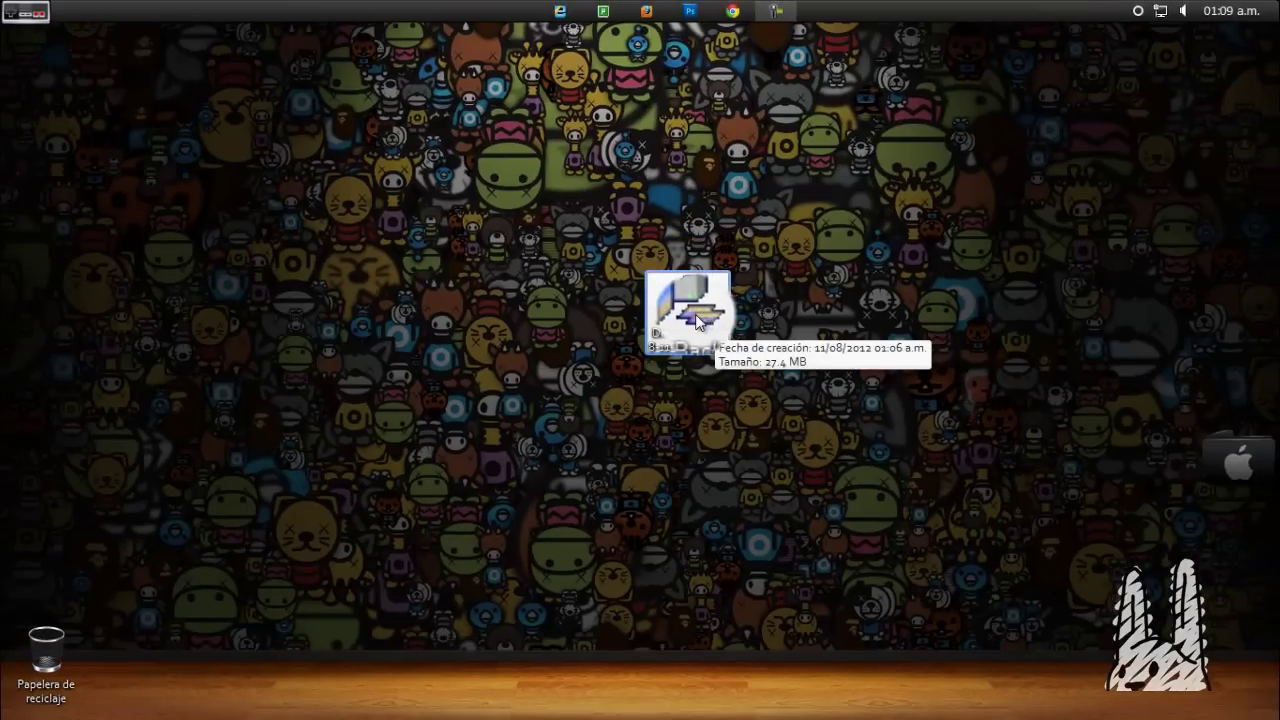
{"action": "left_click_drag", "start_coordinate": [705, 317], "coordinate": [50, 102]}
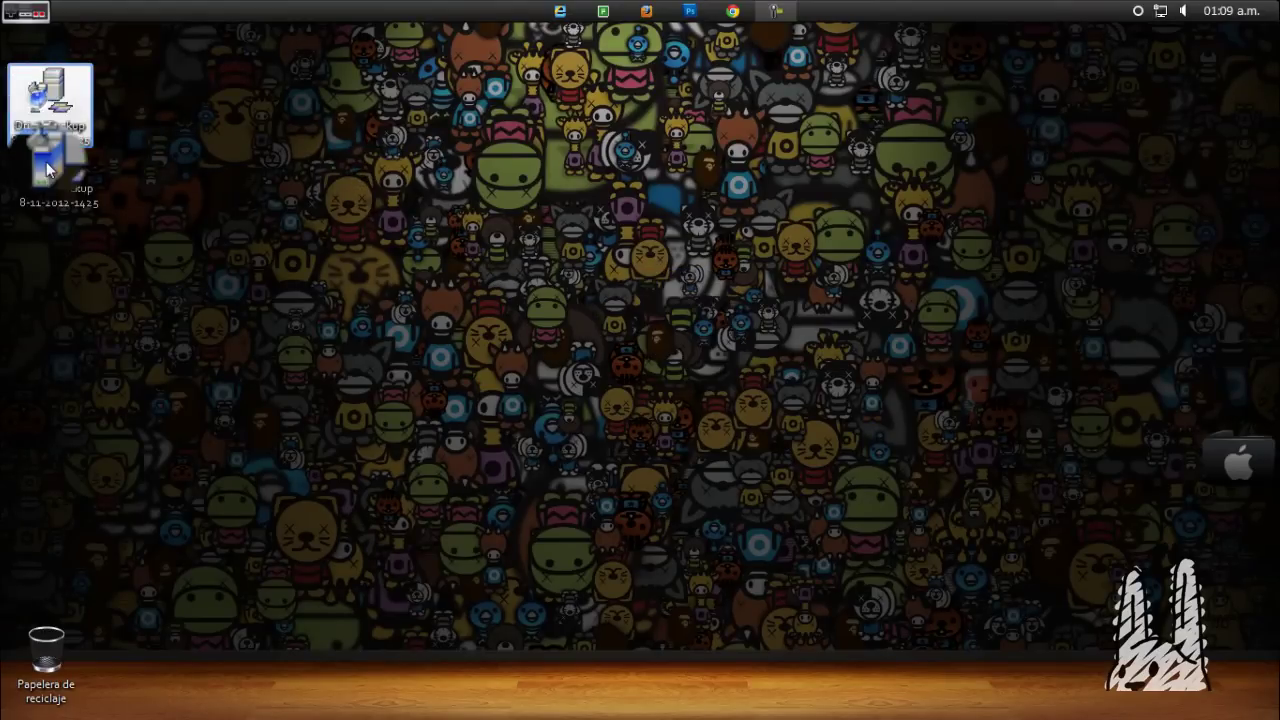
{"action": "left_click_drag", "start_coordinate": [60, 165], "coordinate": [1235, 95]}
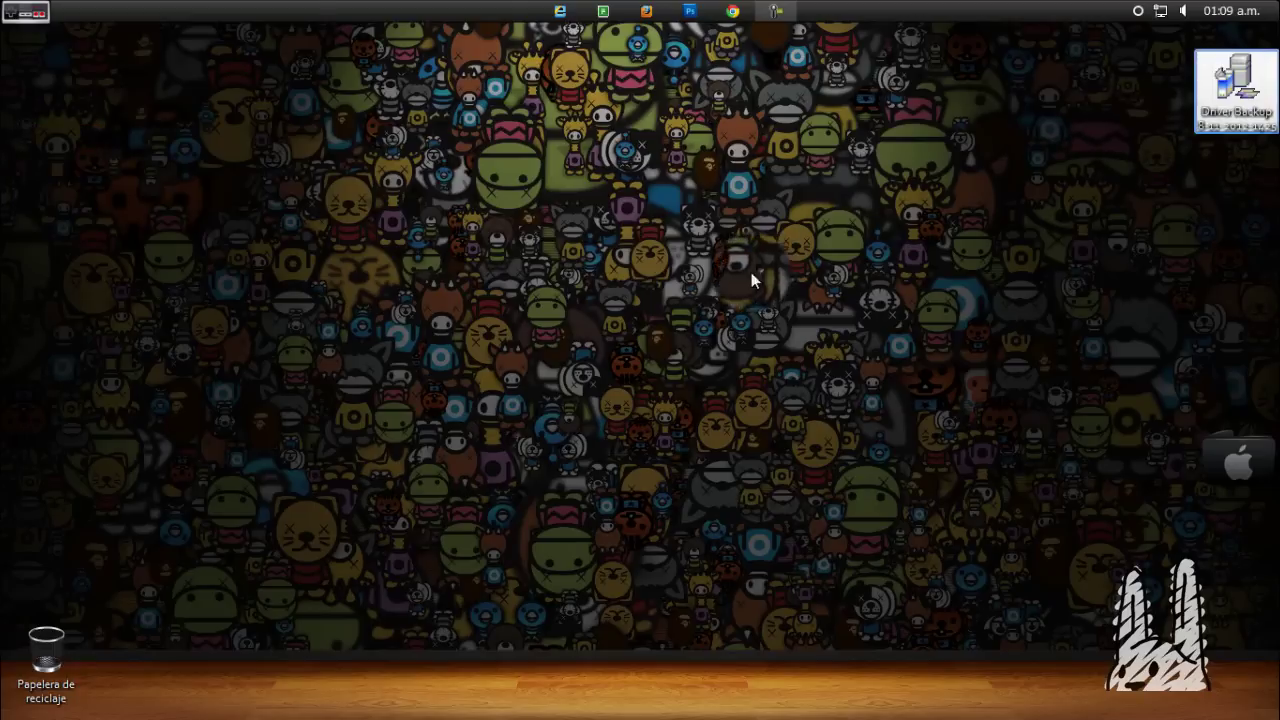
{"action": "right_click", "coordinate": [711, 285]}
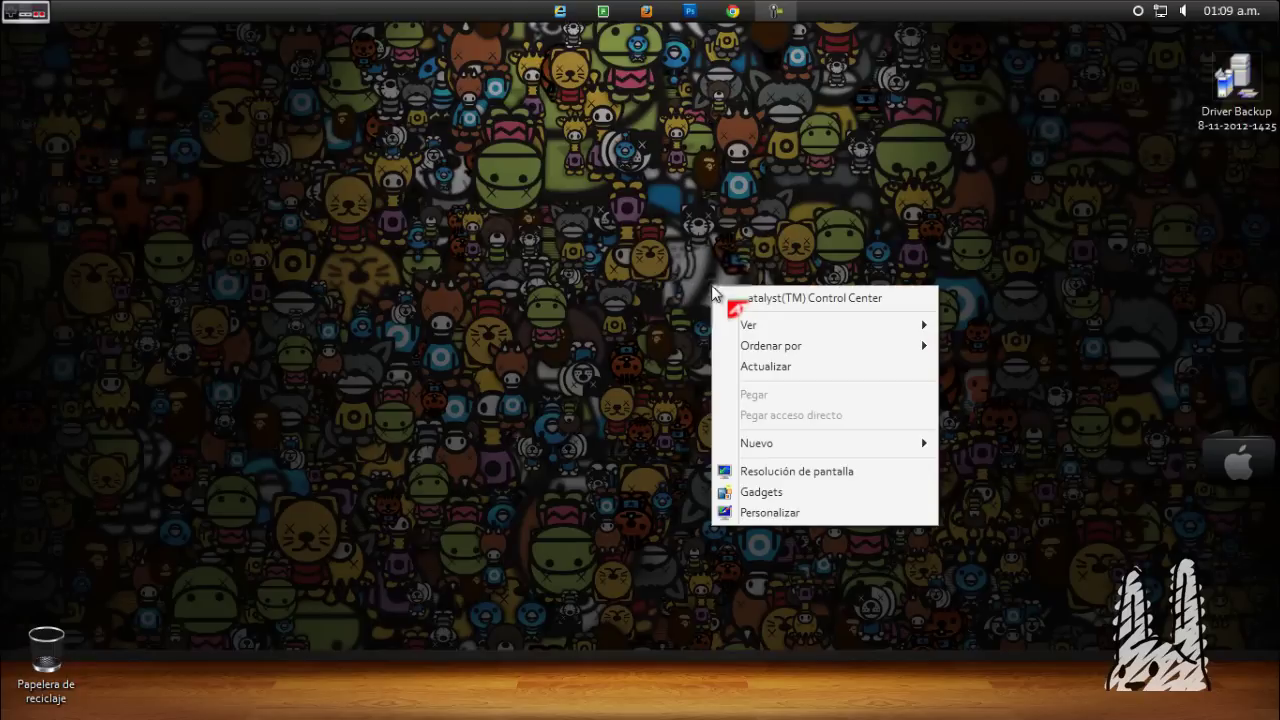
{"action": "left_click", "coordinate": [742, 369]}
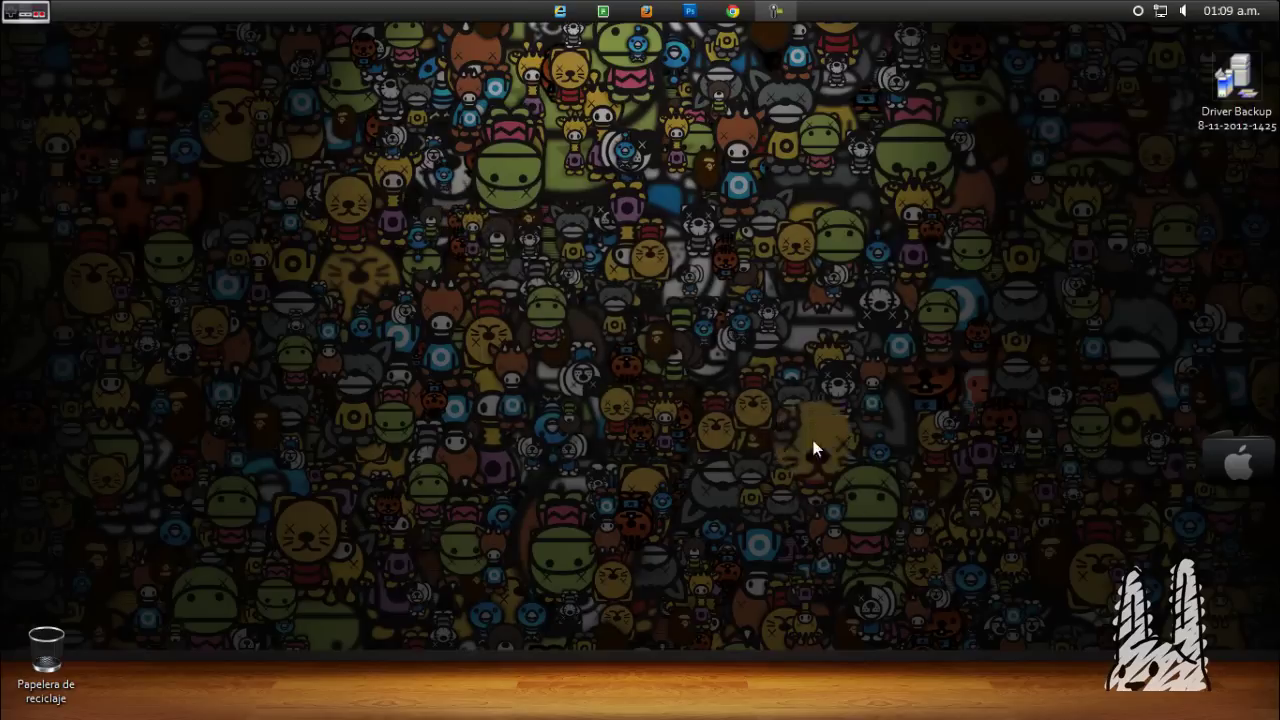
{"action": "right_click", "coordinate": [678, 316]}
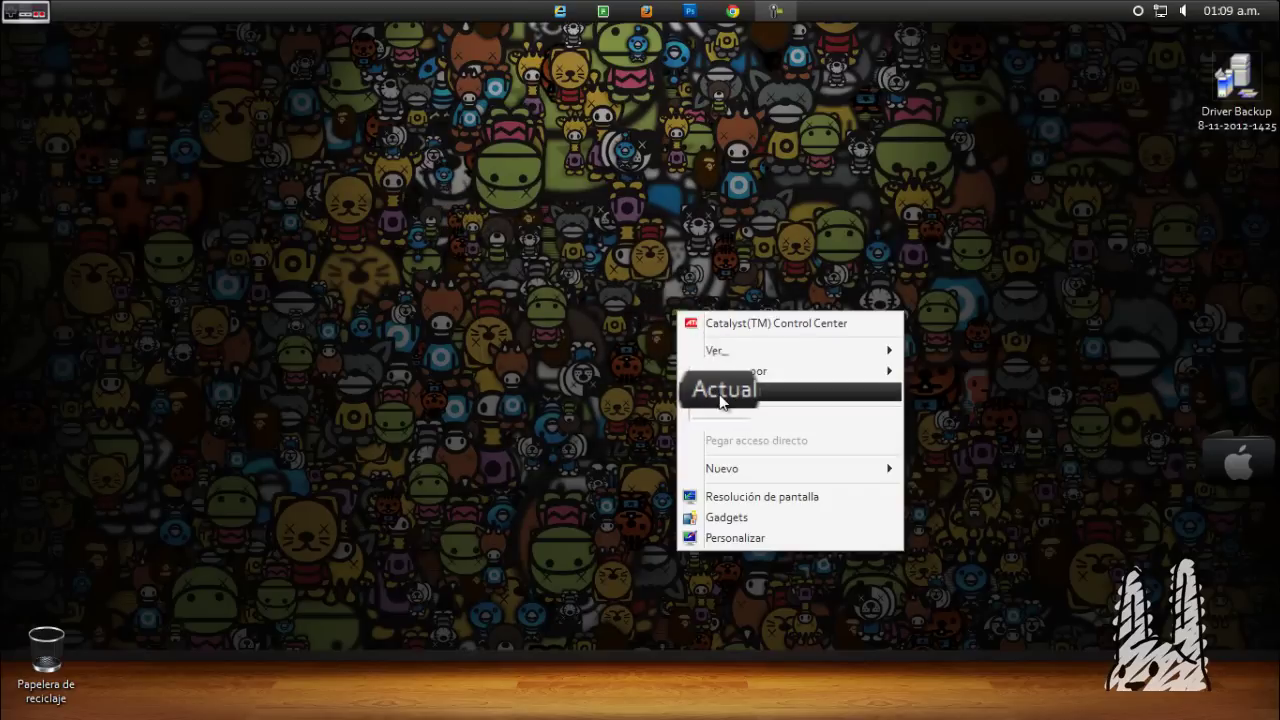
{"action": "left_click", "coordinate": [724, 400]}
{"action": "right_click", "coordinate": [662, 308]}
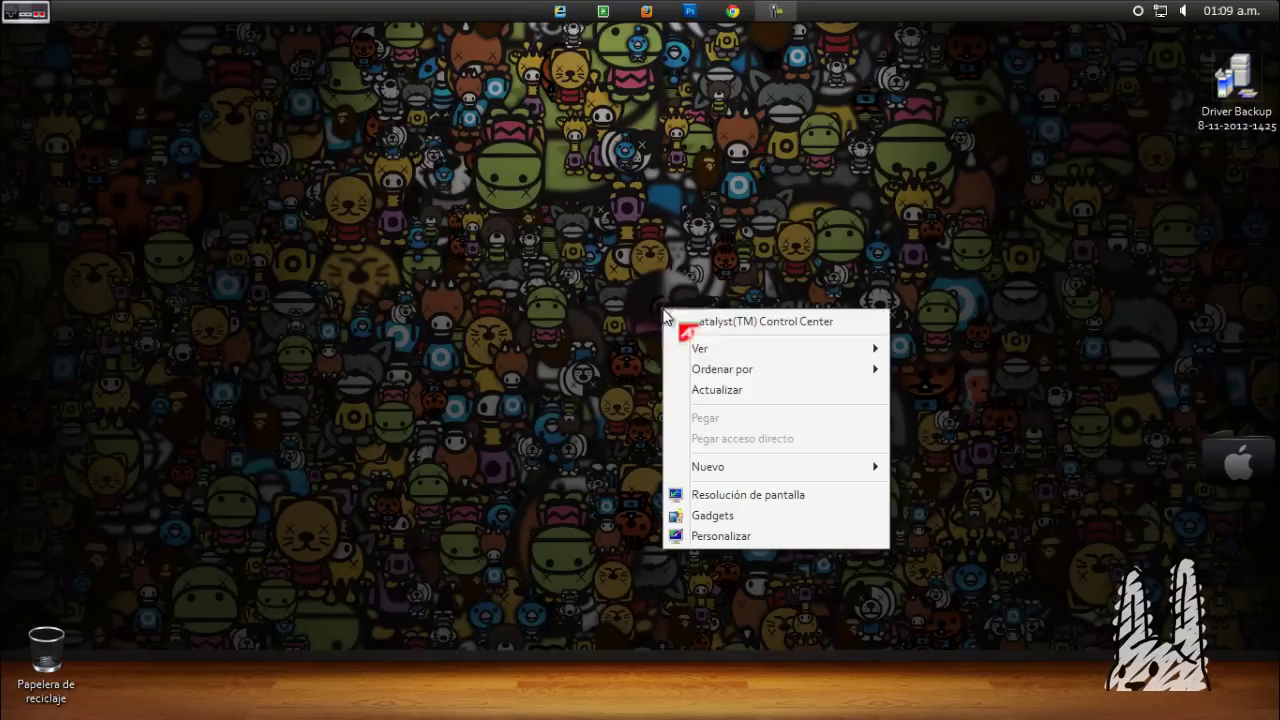
{"action": "left_click", "coordinate": [714, 388]}
{"action": "right_click", "coordinate": [676, 312]}
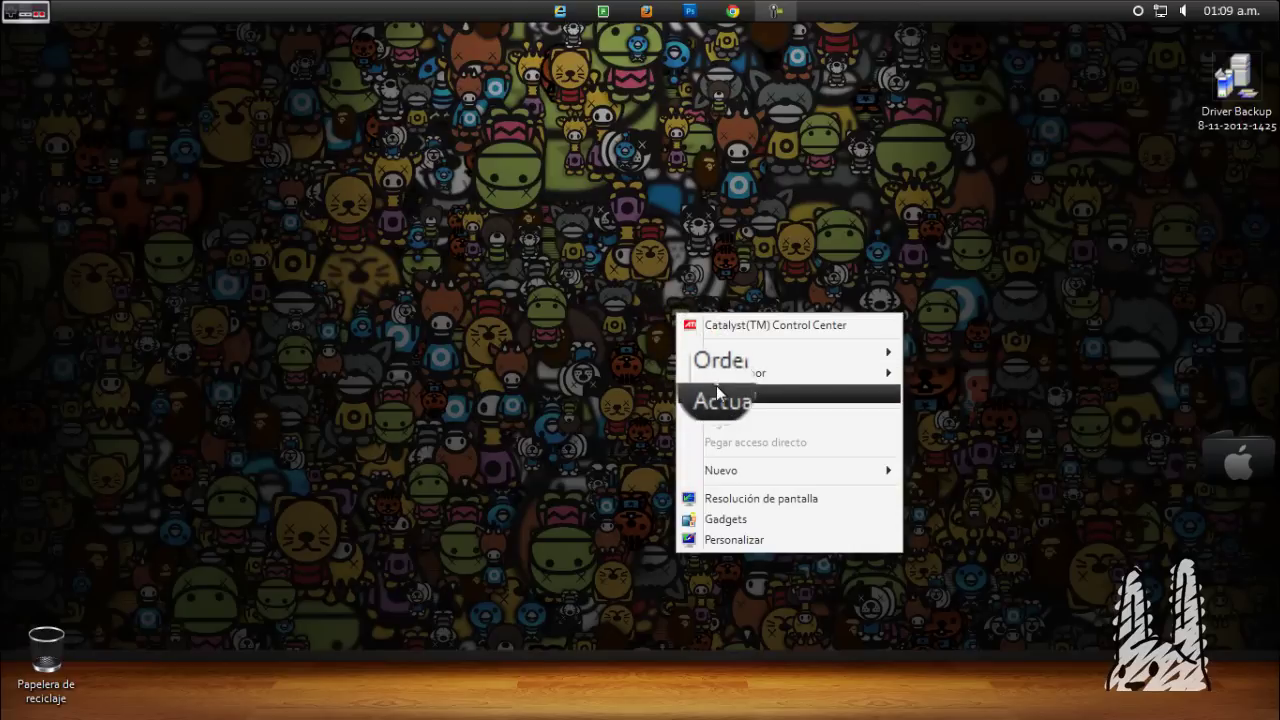
{"action": "left_click", "coordinate": [716, 396]}
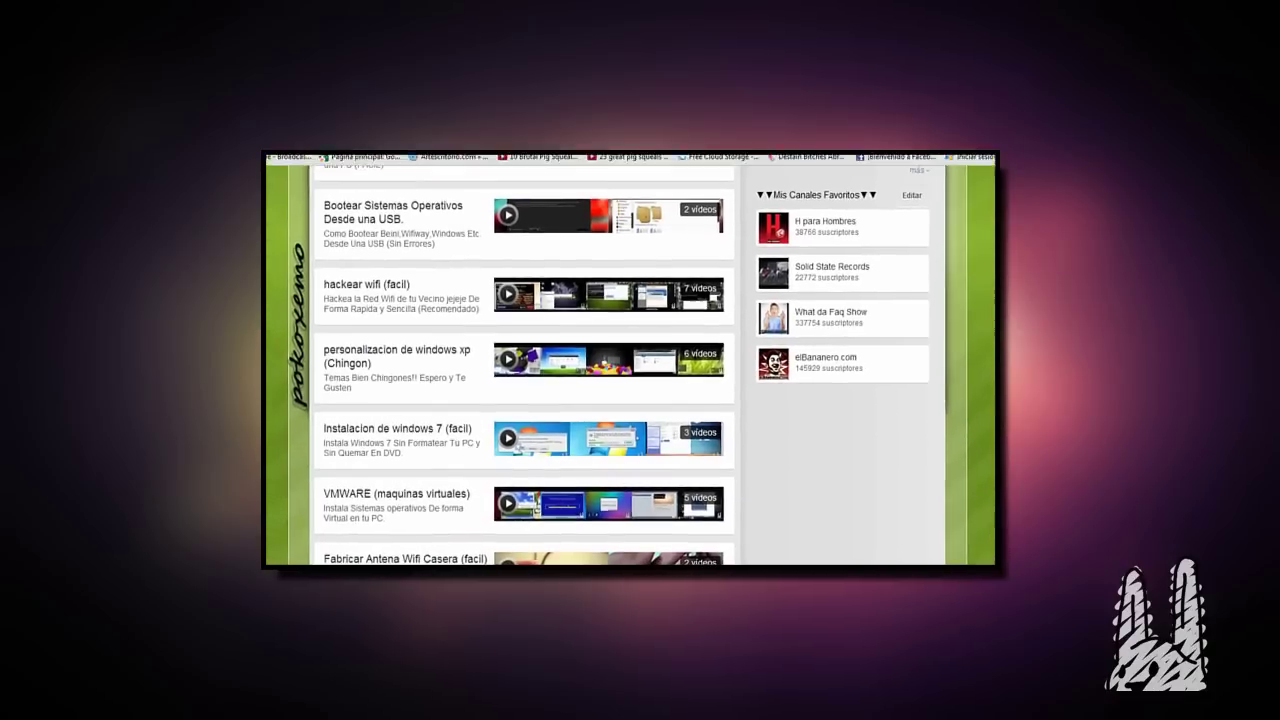
Look over the POKOXEMO YouTube channel page in the browser and browse the channel's list of uploaded videos
{"action": "scroll", "coordinate": [992, 302], "scroll_direction": "up", "scroll_amount": 3}
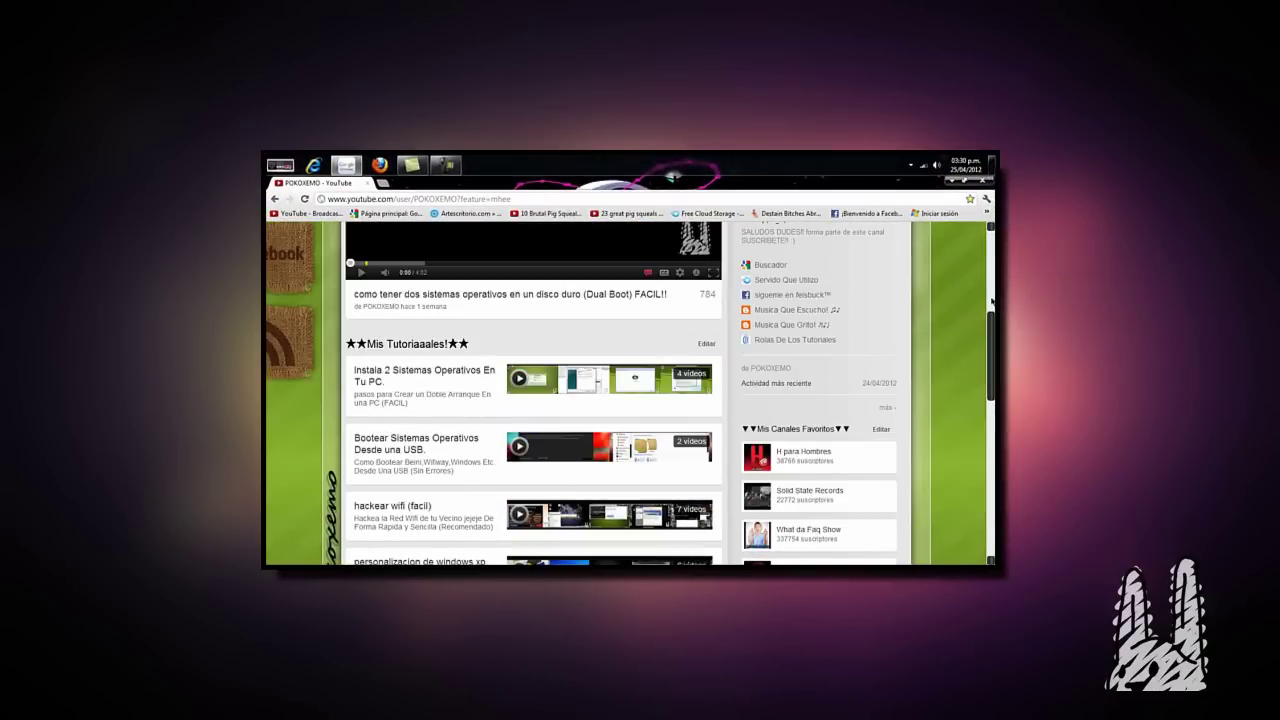
{"action": "scroll", "coordinate": [992, 302], "scroll_direction": "up", "scroll_amount": 2}
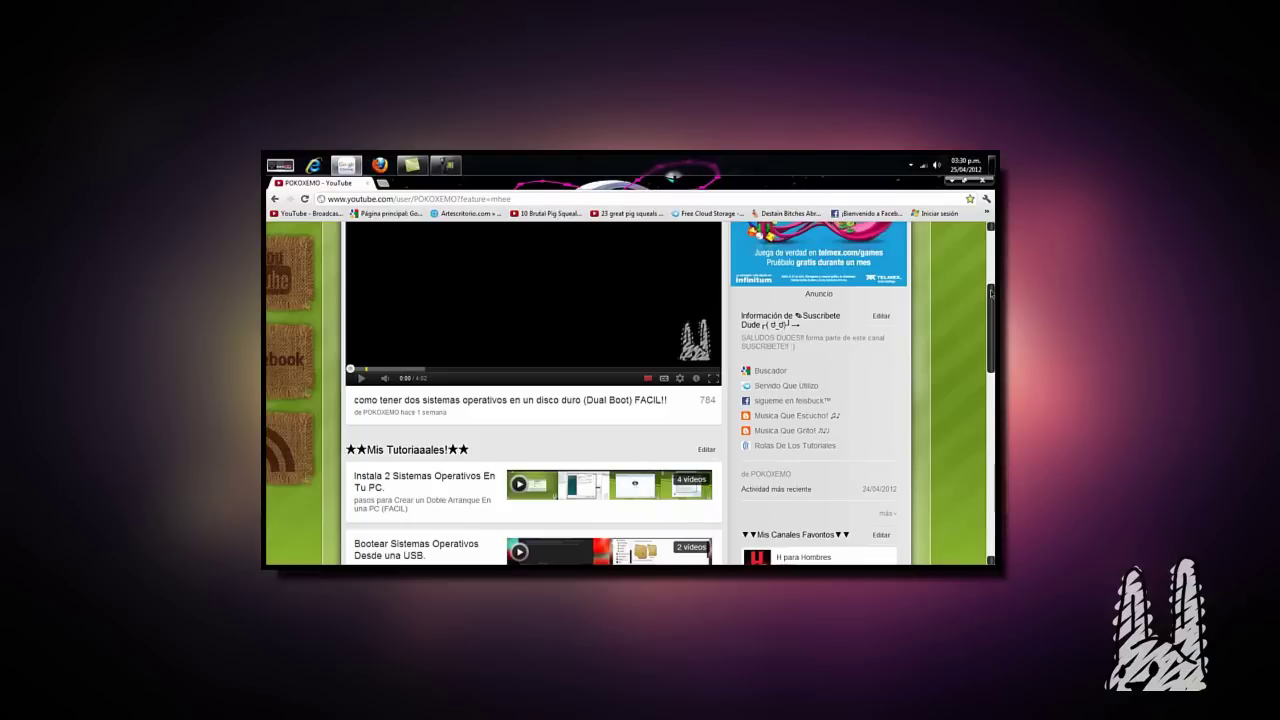
{"action": "scroll", "coordinate": [991, 289], "scroll_direction": "up", "scroll_amount": 4}
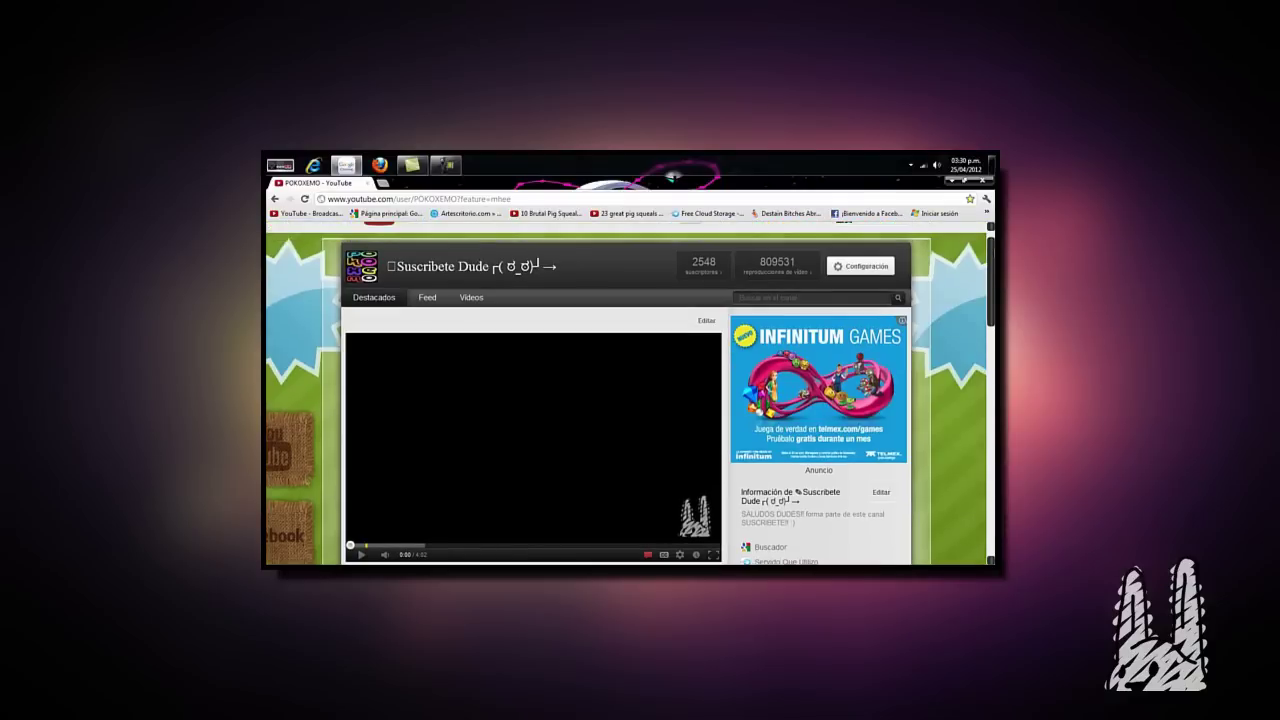
{"action": "scroll", "coordinate": [628, 400], "scroll_direction": "up", "scroll_amount": 1}
{"action": "scroll", "coordinate": [631, 360], "scroll_direction": "up", "scroll_amount": 1}
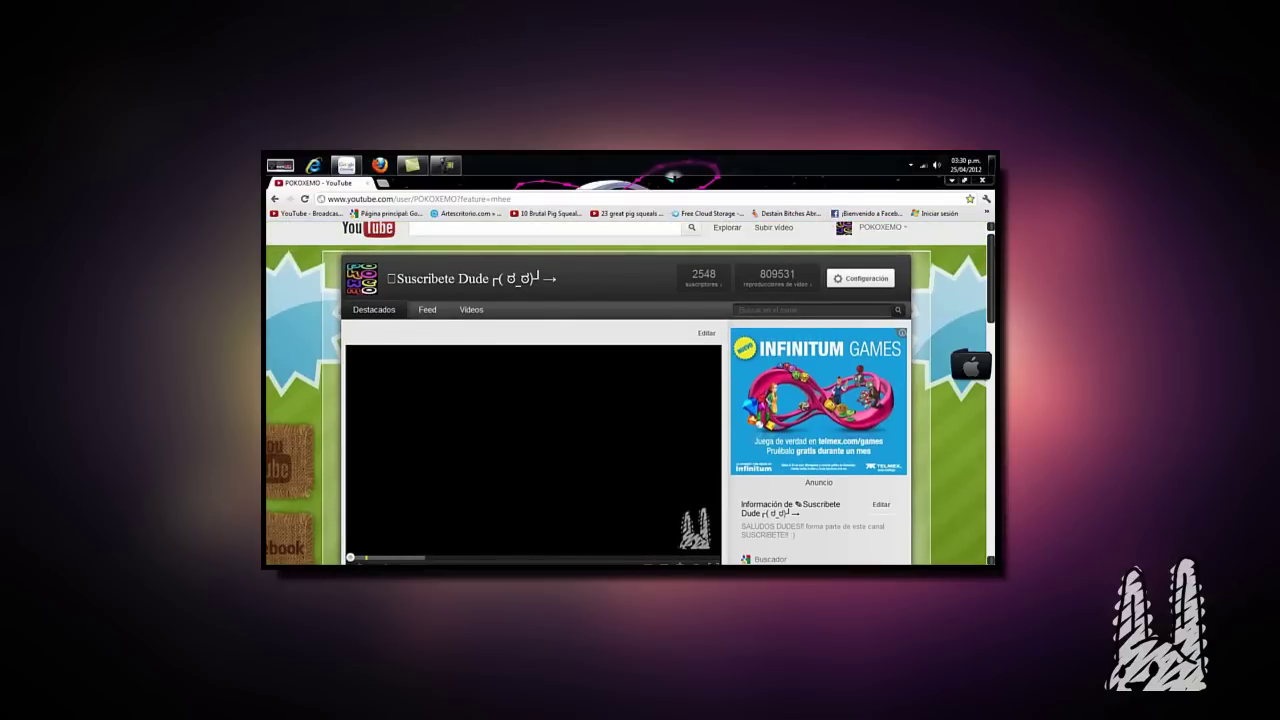
{"action": "left_click", "coordinate": [471, 309]}
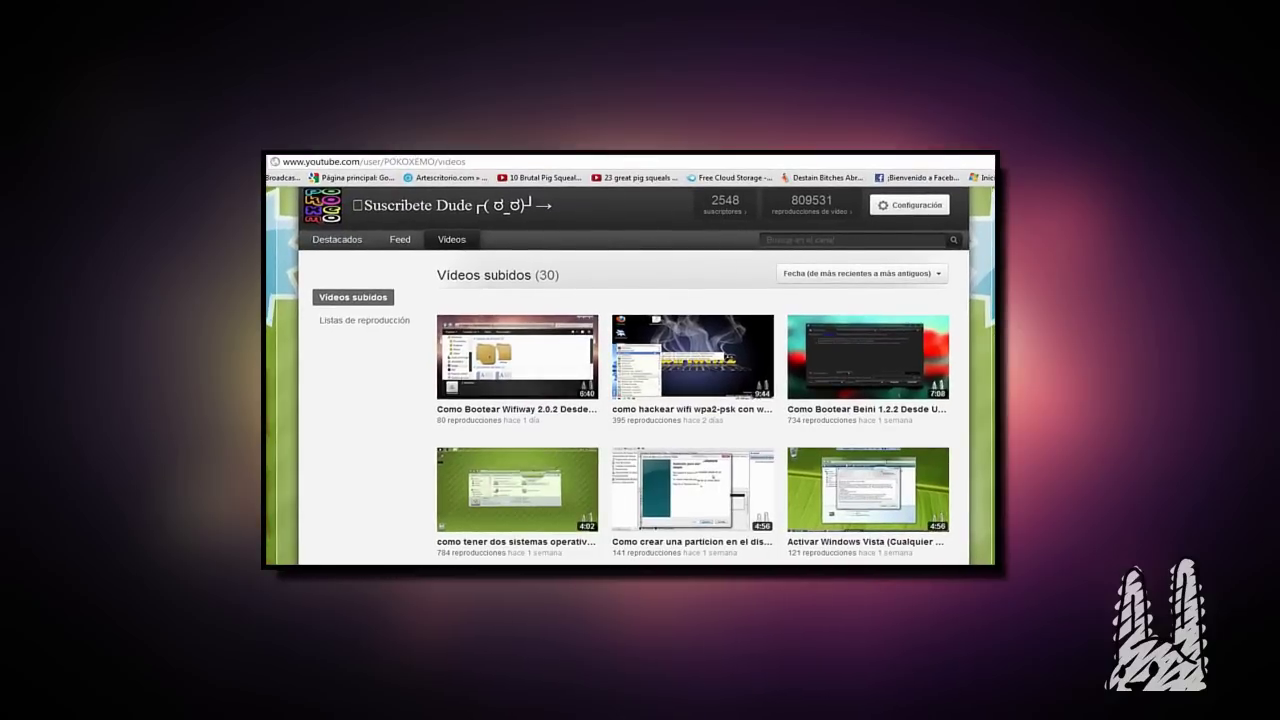
{"action": "scroll", "coordinate": [630, 400], "scroll_direction": "down", "scroll_amount": 3}
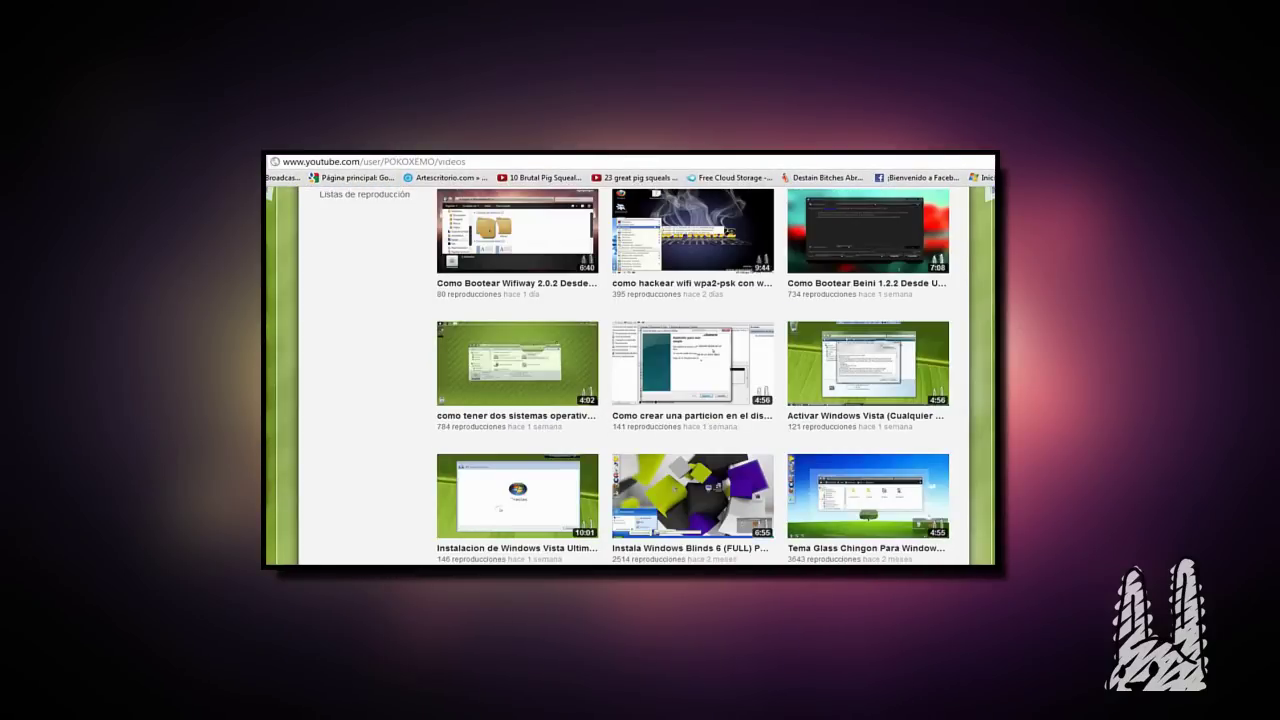
{"action": "scroll", "coordinate": [630, 400], "scroll_direction": "down", "scroll_amount": 3}
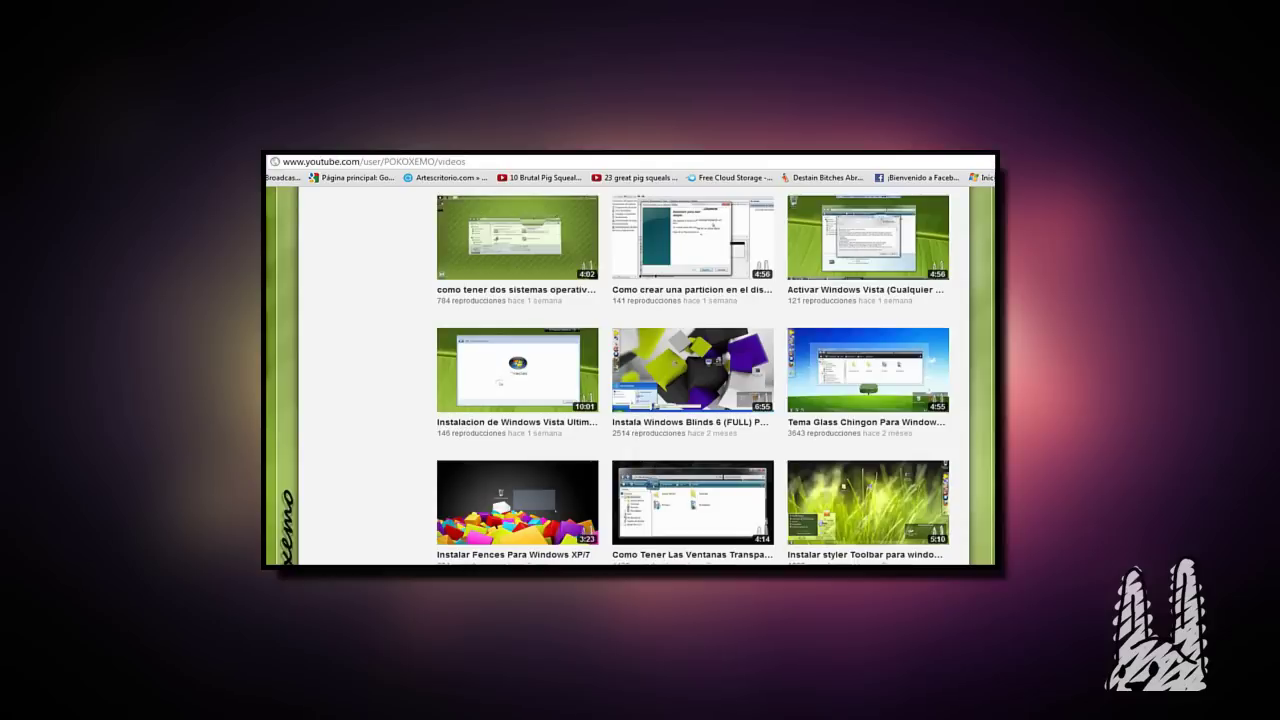